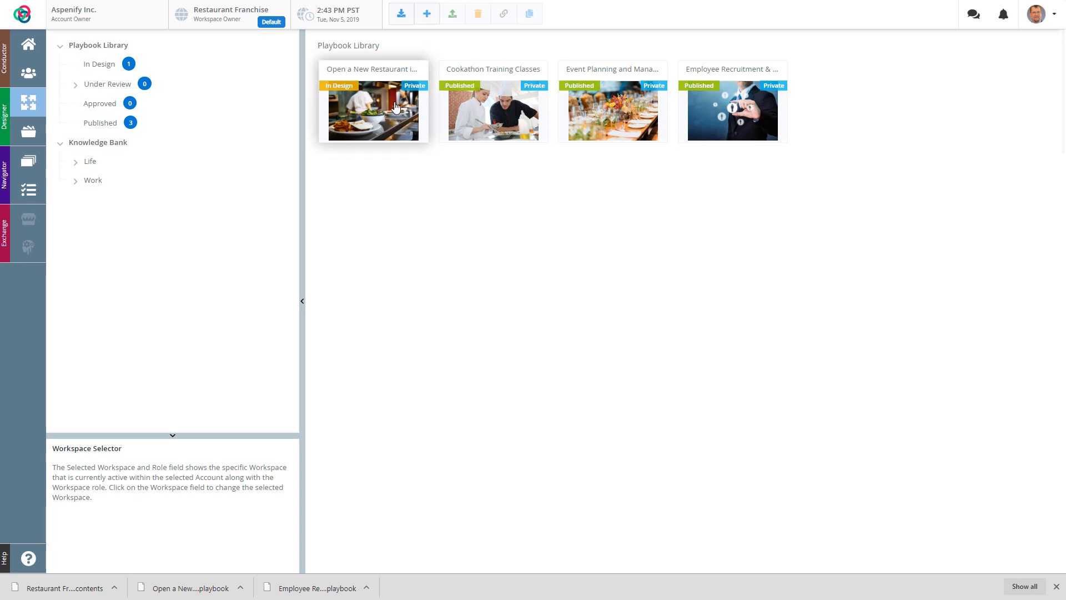
# Open the Open a New Restaurant playbook's flow and role structure and check the editing options for the Concept Phase.
pyautogui.click(397, 101)
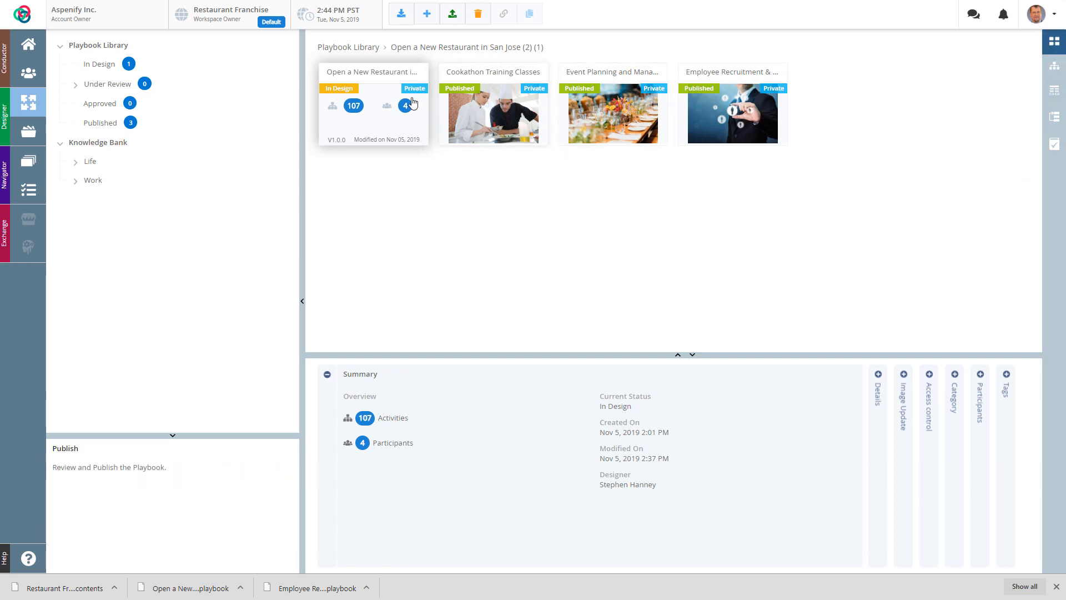
pyautogui.click(1054, 71)
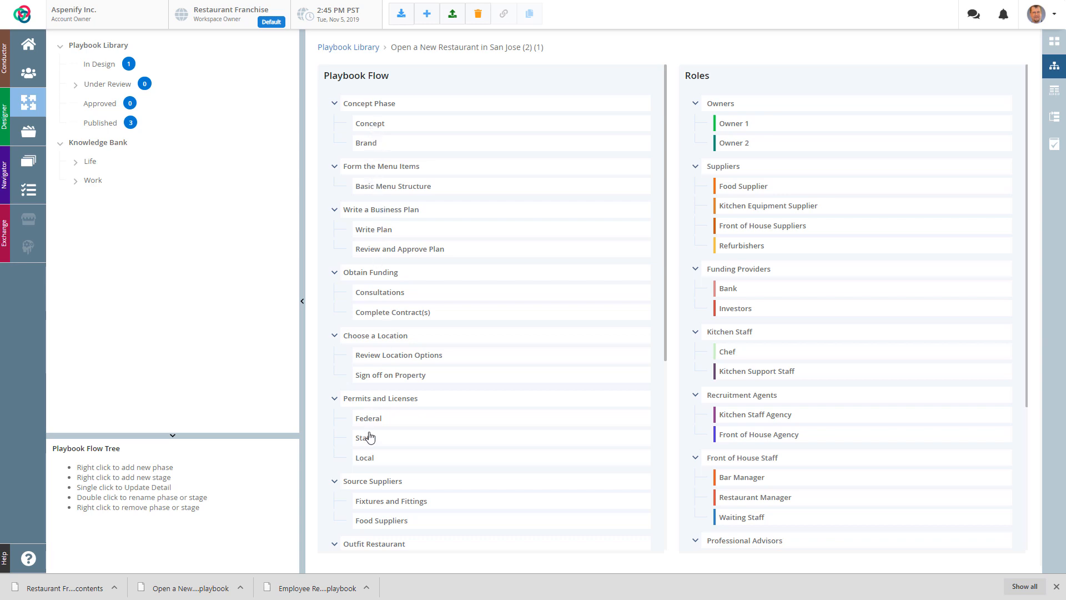
pyautogui.rightClick(374, 104)
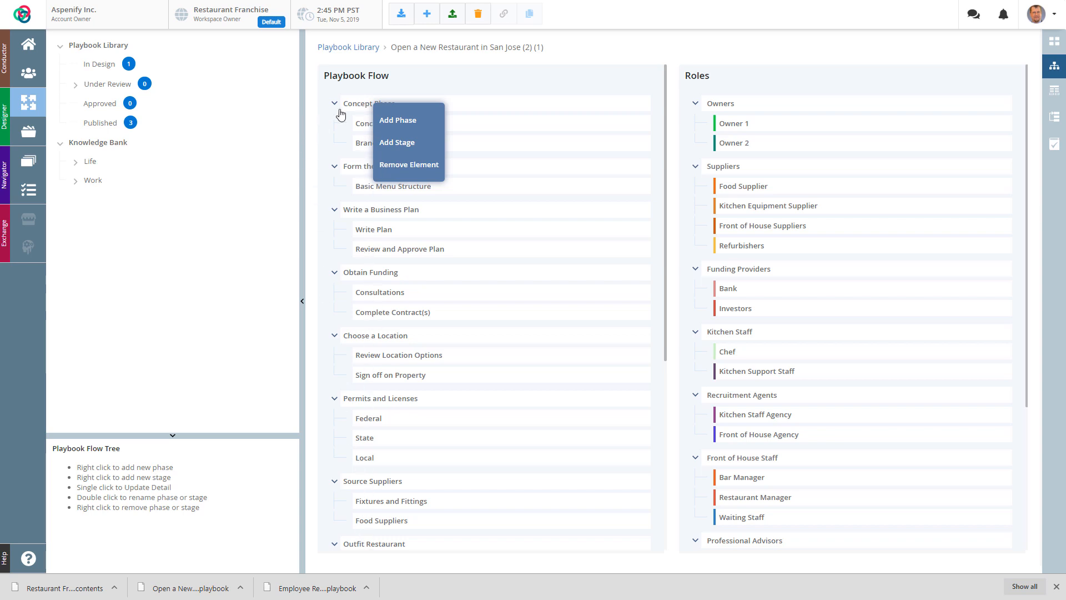
pyautogui.click(459, 86)
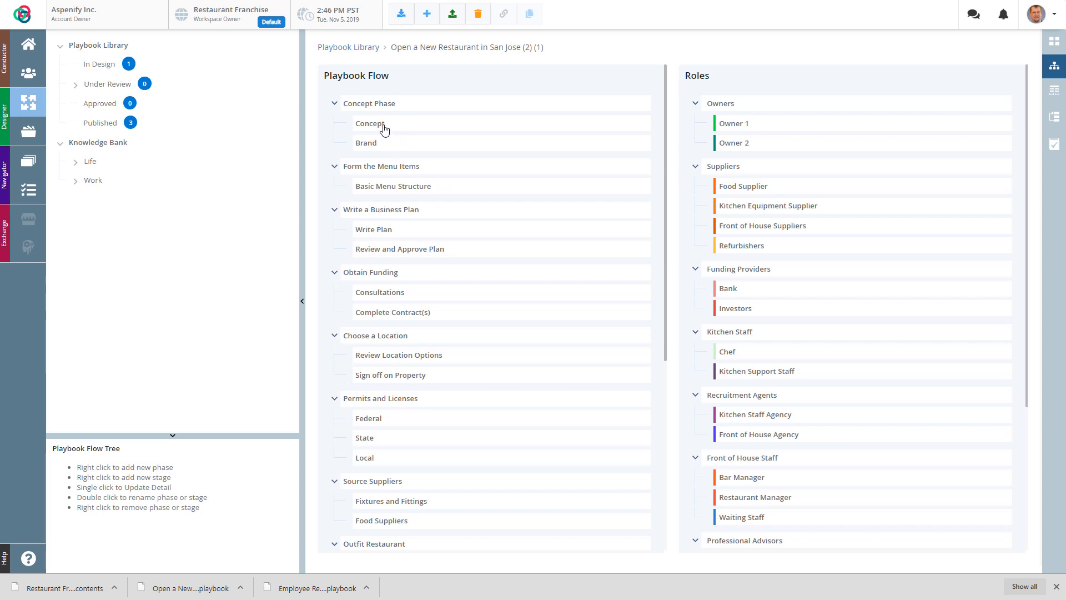
# In the activity sequence, add "New Activity" under Concept with description "yadayada" and a duration of 1 day.
pyautogui.click(1054, 90)
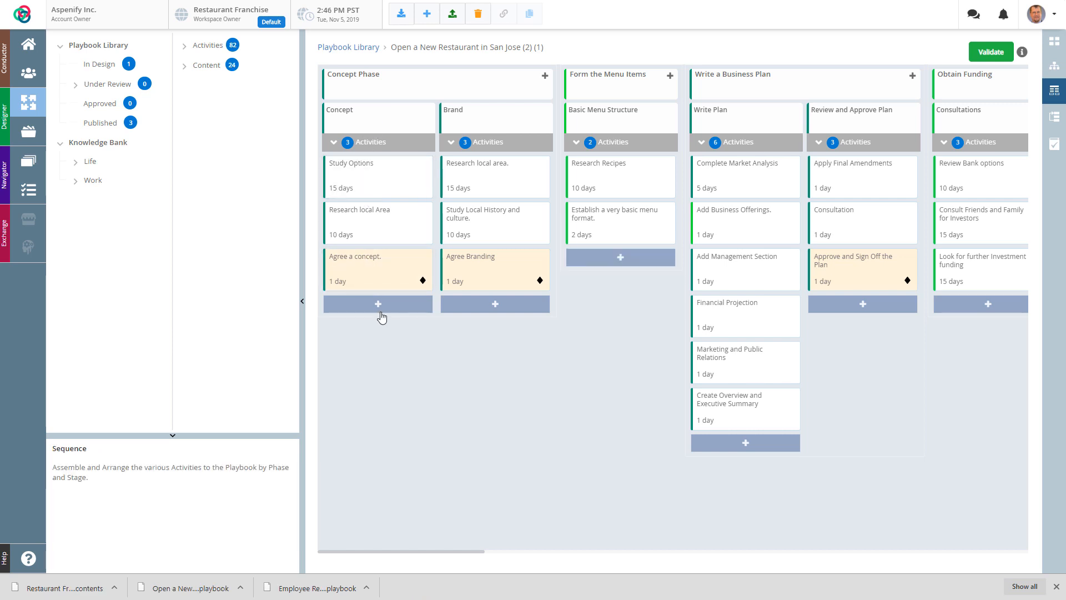
pyautogui.click(378, 306)
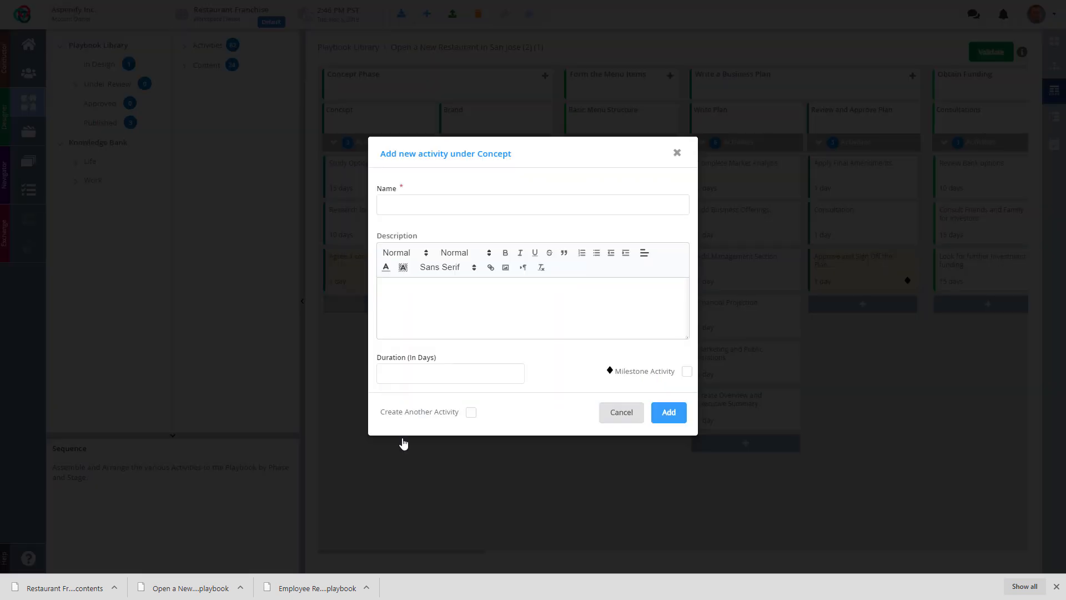
pyautogui.click(426, 209)
pyautogui.write('New Activity')
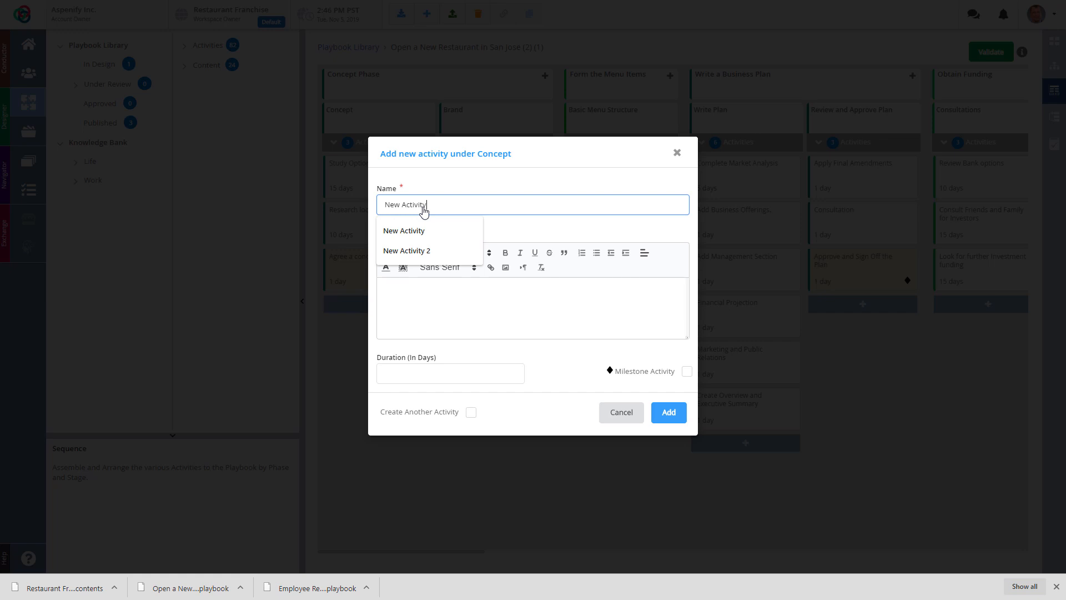
pyautogui.click(436, 298)
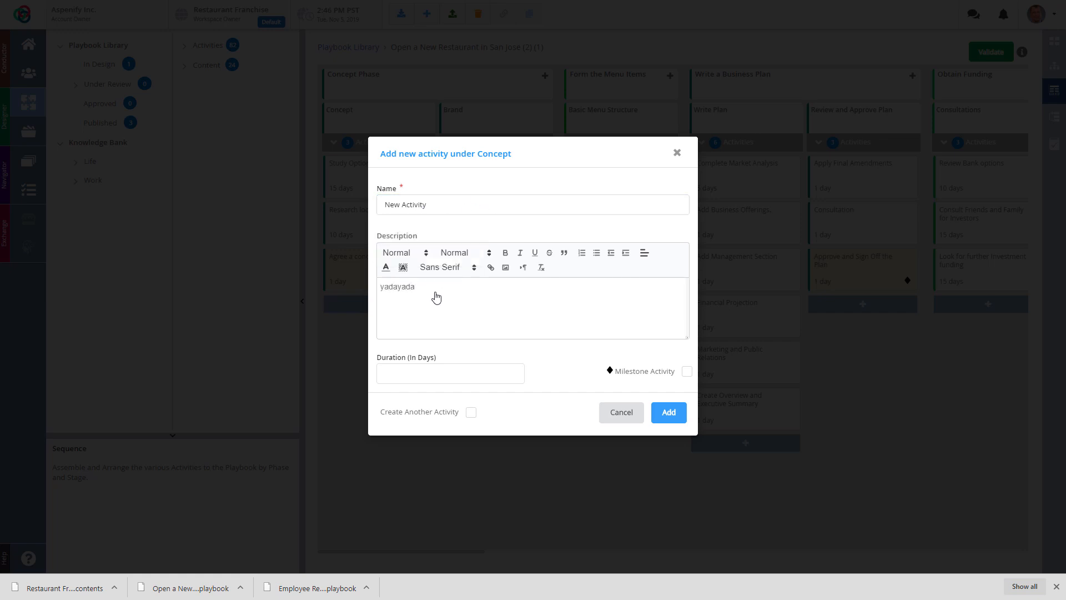
pyautogui.click(413, 373)
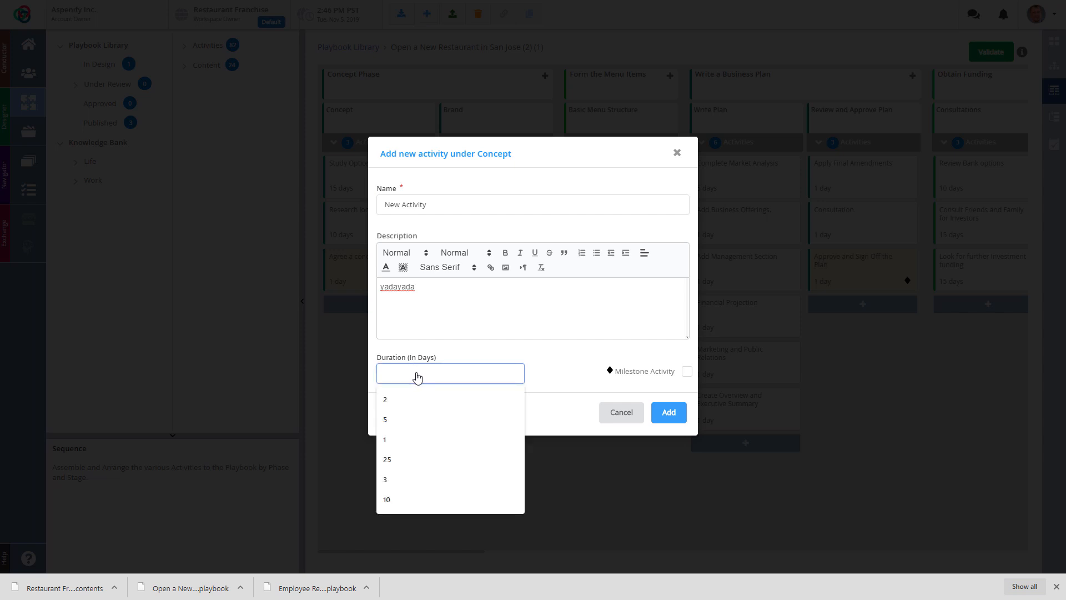
pyautogui.write('1')
pyautogui.click(678, 416)
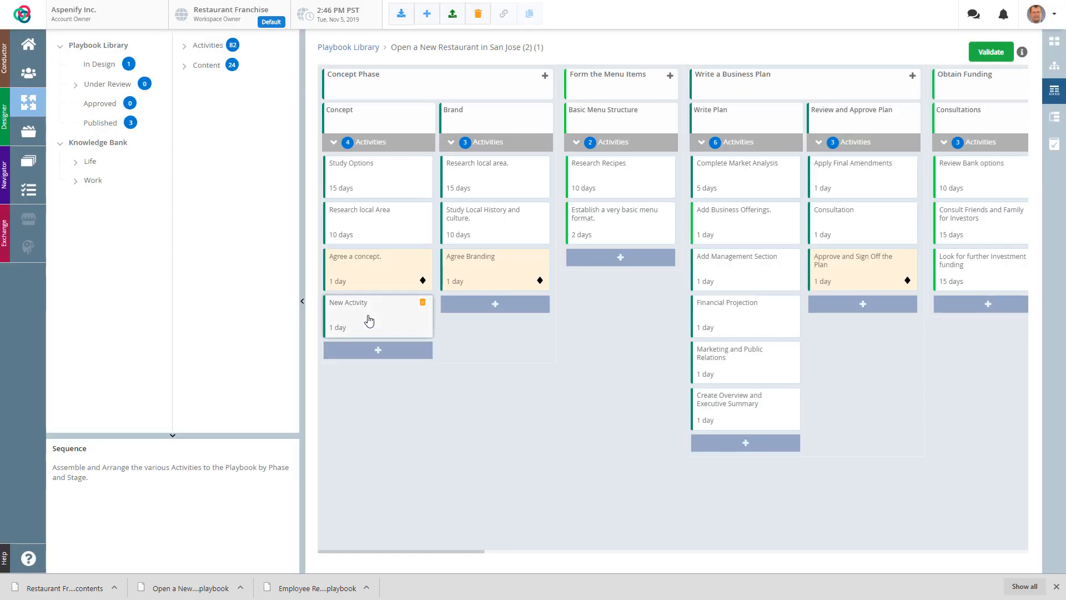
# Move New Activity directly below Study Options in the Concept stage and rename it "New Activity update".
pyautogui.moveTo(380, 322); pyautogui.dragTo(375, 233)
pyautogui.moveTo(485, 195); pyautogui.dragTo(380, 245)
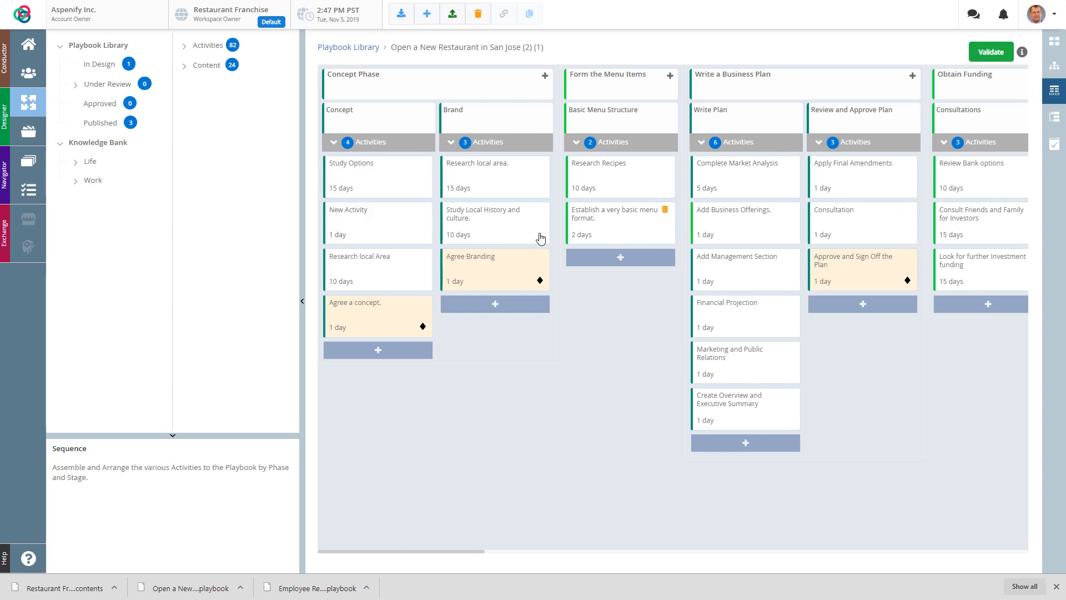
pyautogui.click(369, 225)
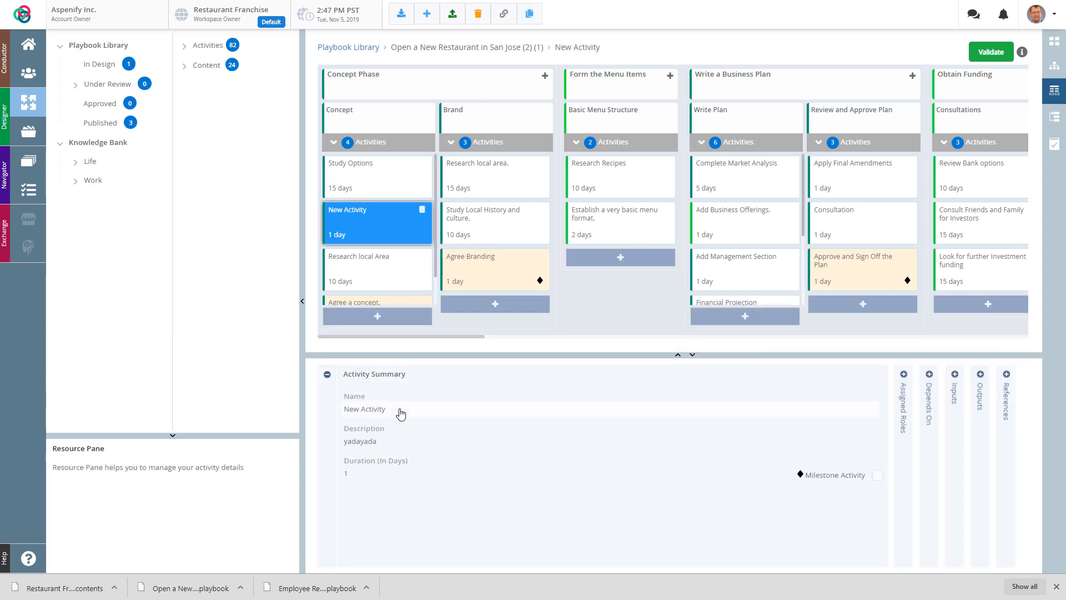
pyautogui.click(411, 416)
pyautogui.write('update')
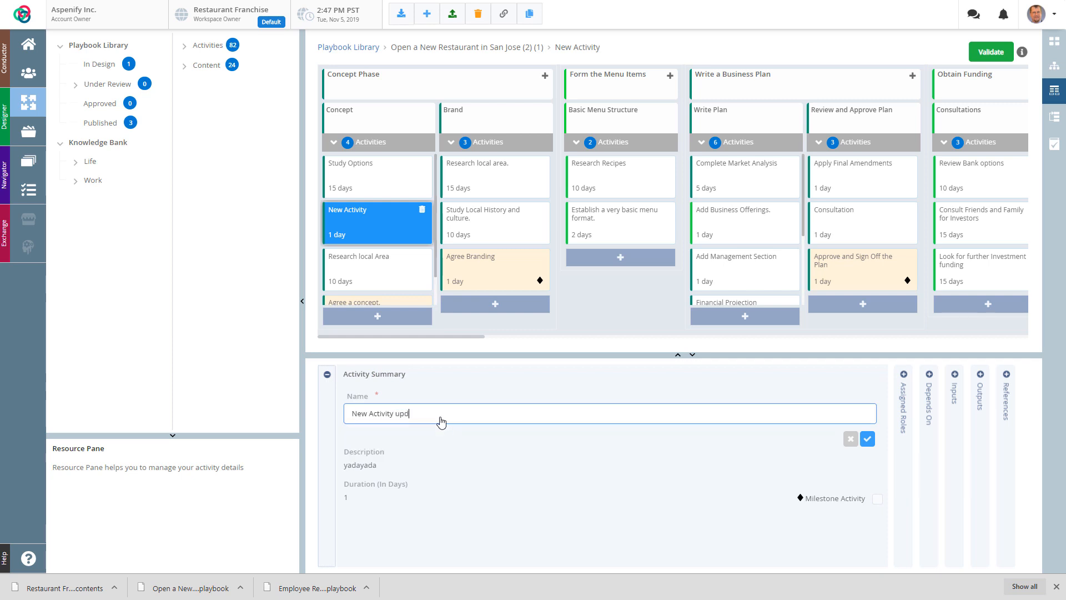
pyautogui.click(860, 443)
# Mark New Activity update as a milestone activity, keeping its description as it is.
pyautogui.click(371, 444)
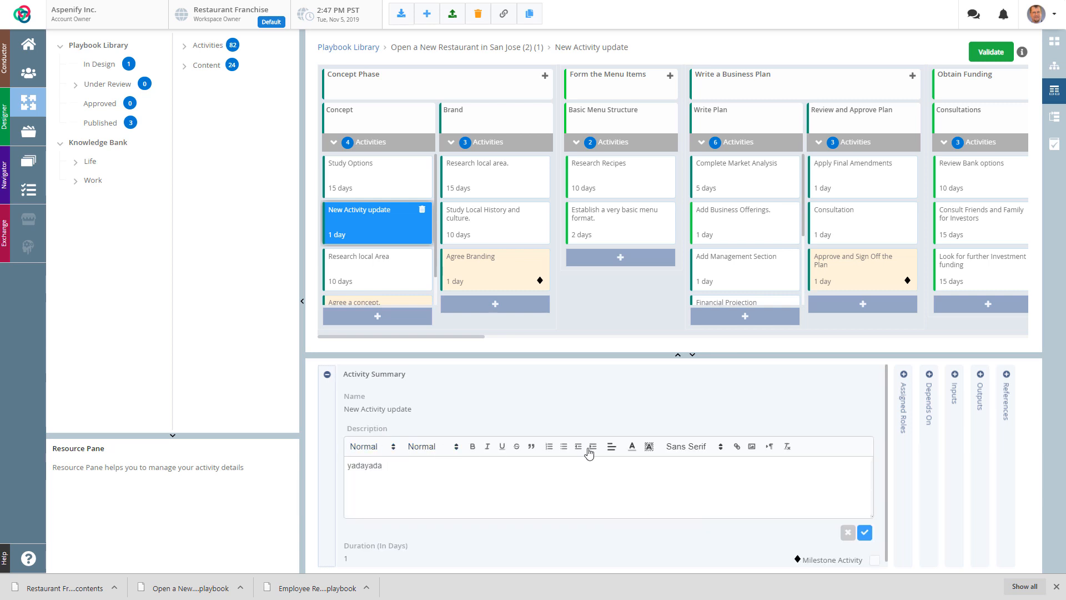
pyautogui.click(864, 533)
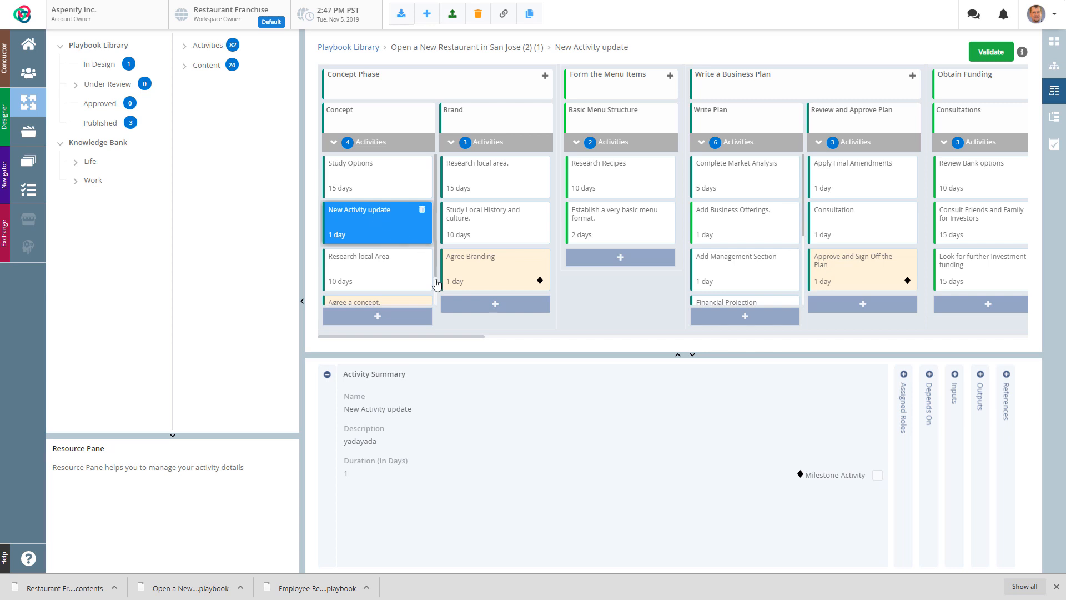
pyautogui.click(880, 478)
pyautogui.click(386, 272)
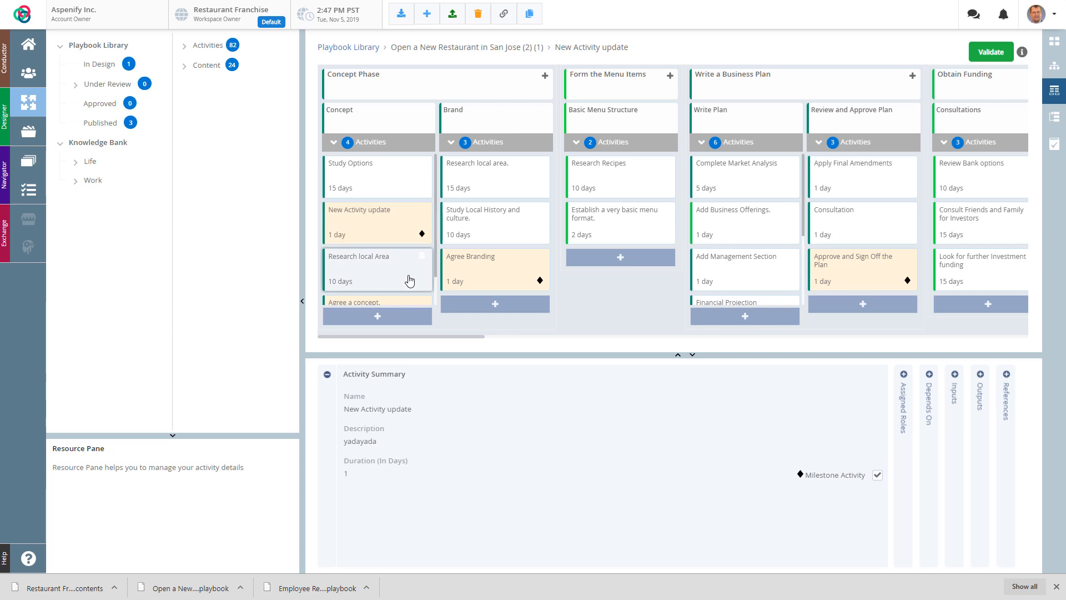
pyautogui.click(381, 227)
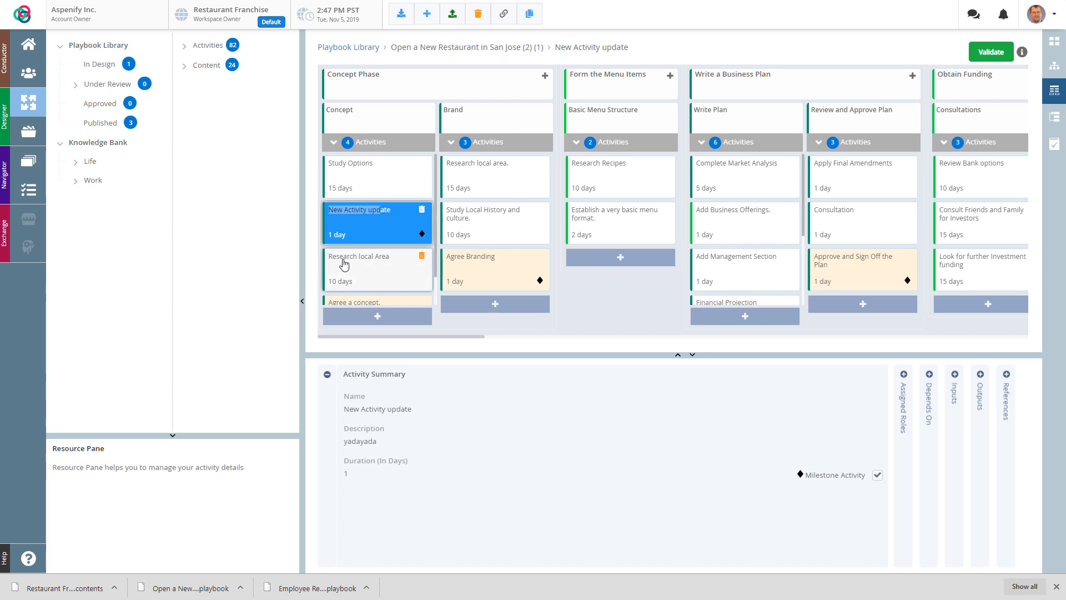
# Remove the dependency of Concept's Research local Area activity on Study Options and link the two again.
pyautogui.click(368, 278)
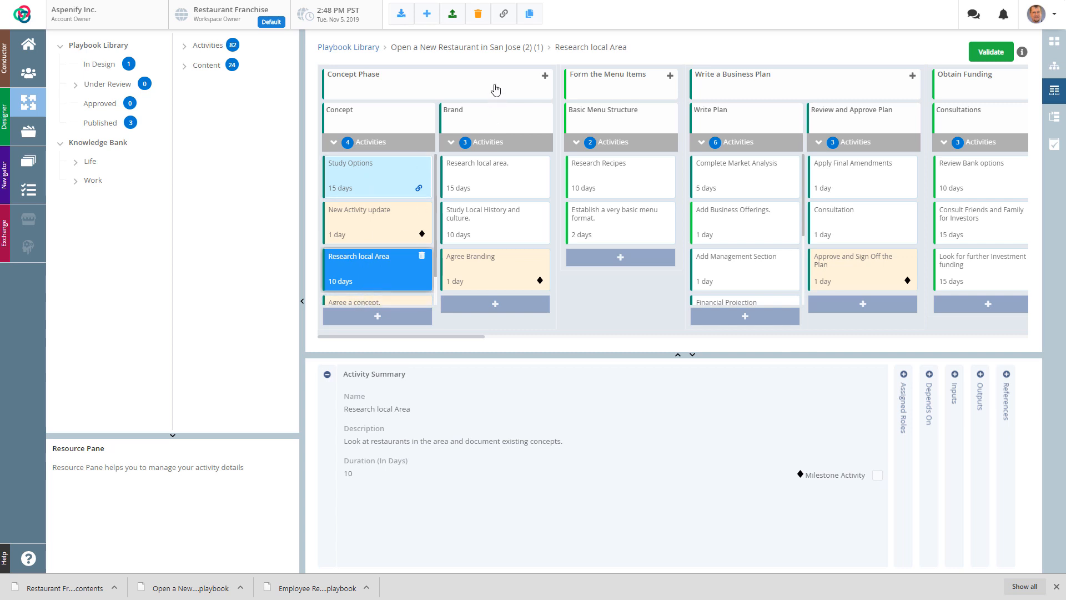
pyautogui.click(504, 17)
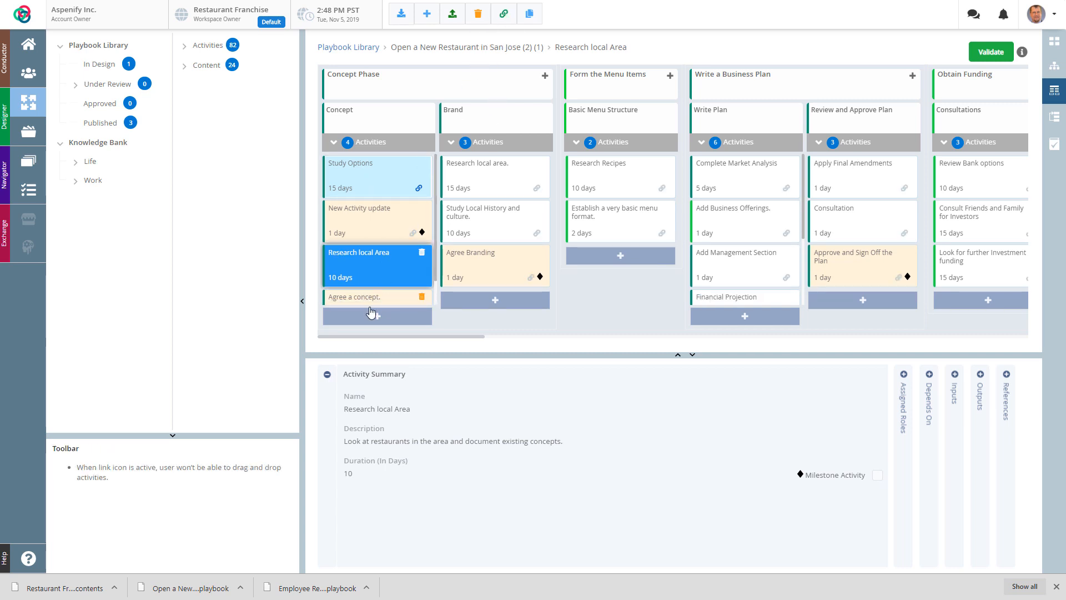
pyautogui.click(370, 184)
pyautogui.click(607, 195)
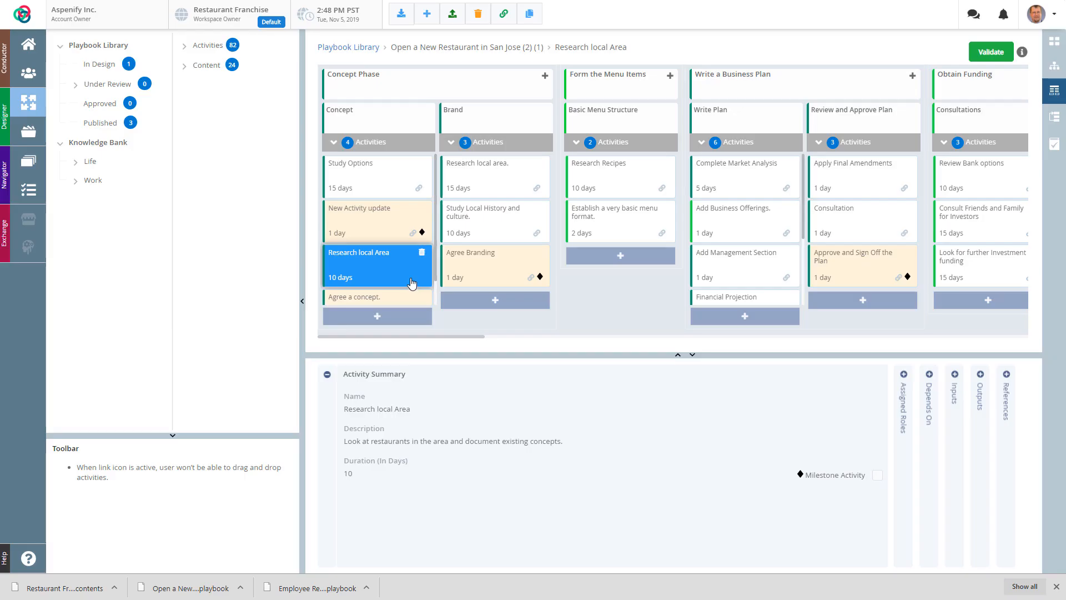
pyautogui.click(381, 184)
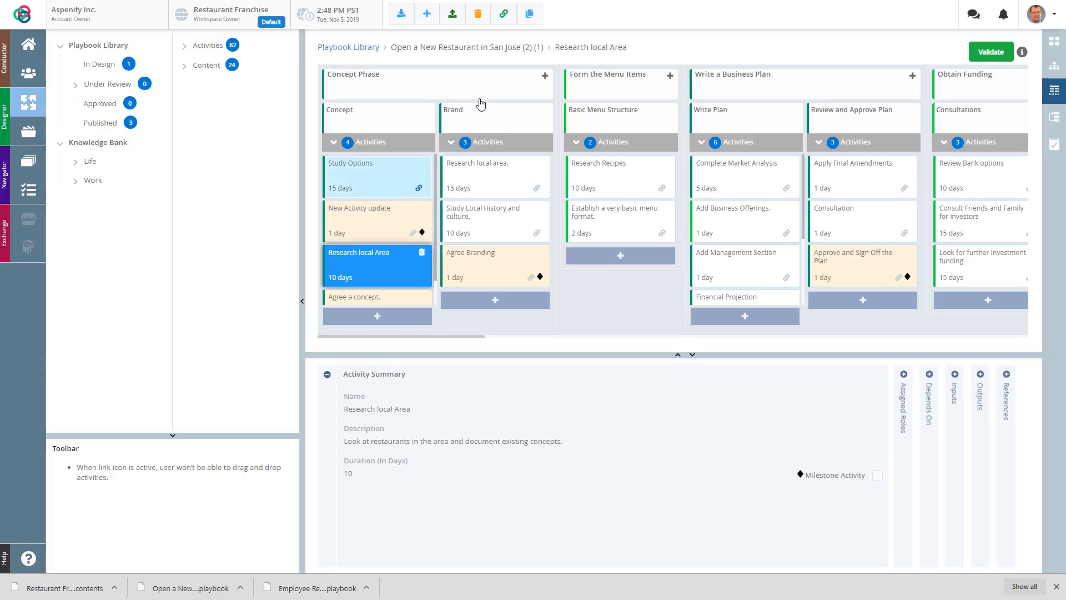
pyautogui.click(504, 16)
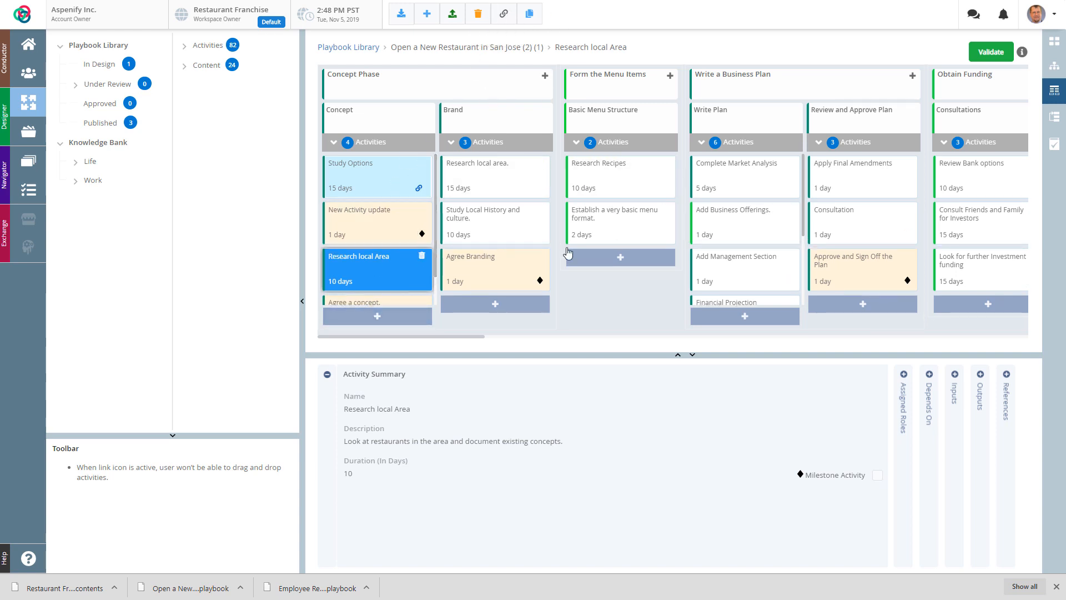
# Make New Activity update depend on Study Options and show its list of dependencies.
pyautogui.click(369, 234)
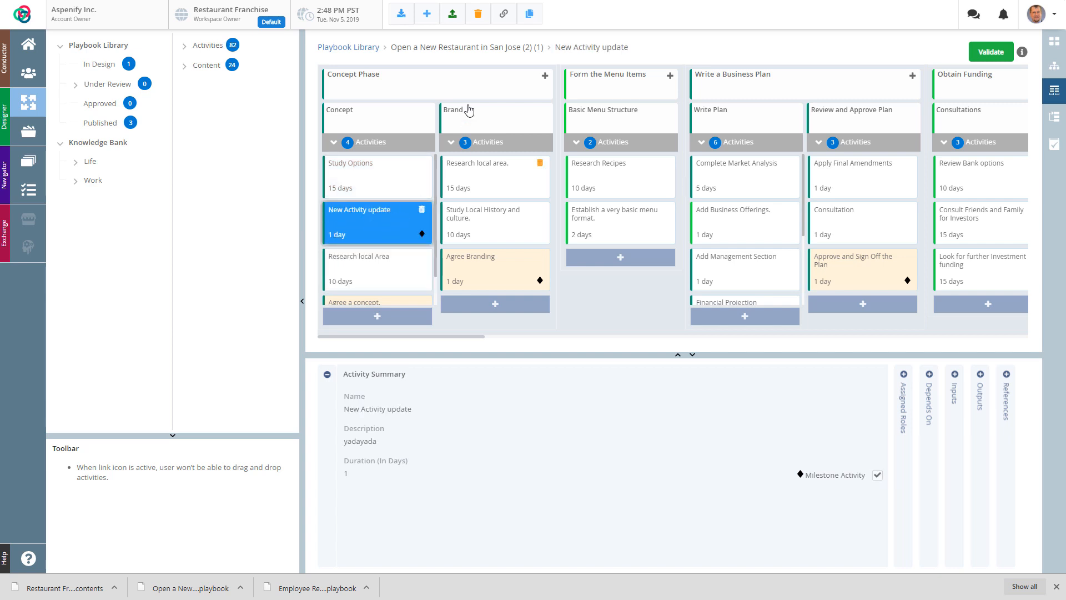
pyautogui.click(504, 14)
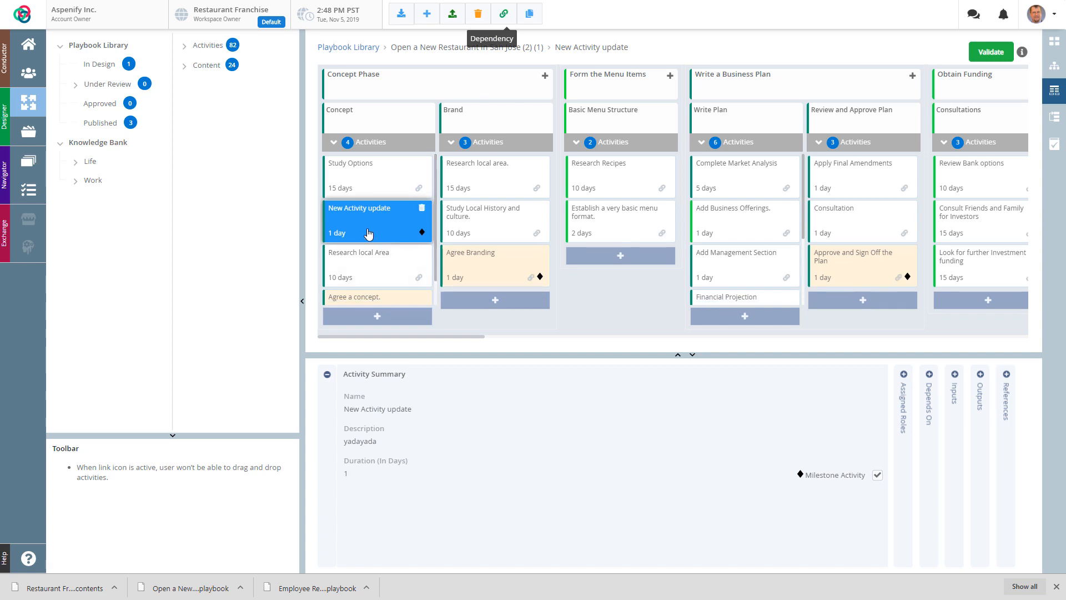
pyautogui.click(377, 175)
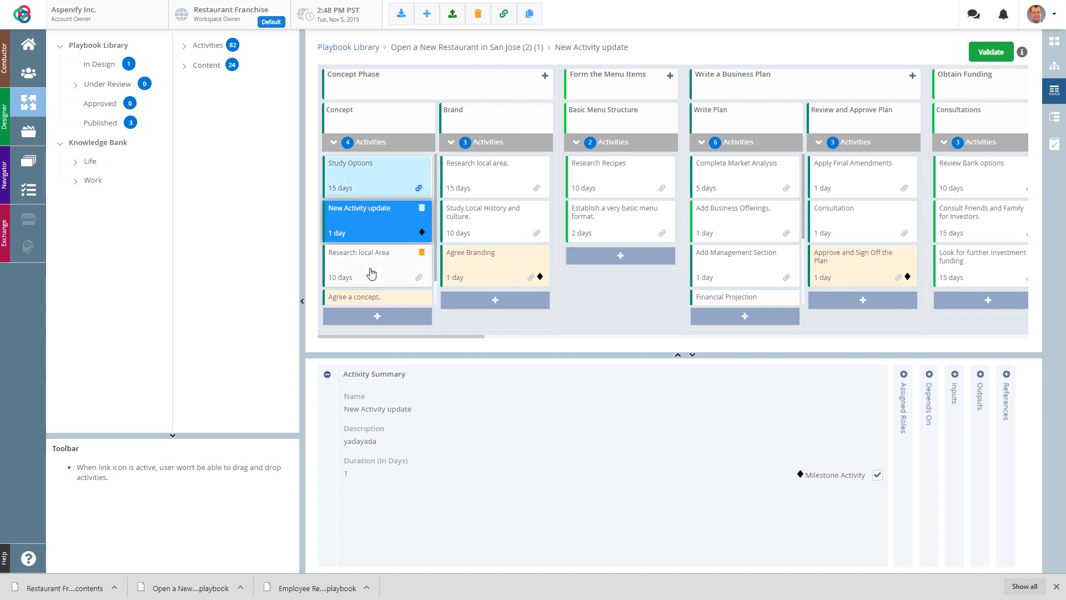
pyautogui.click(505, 17)
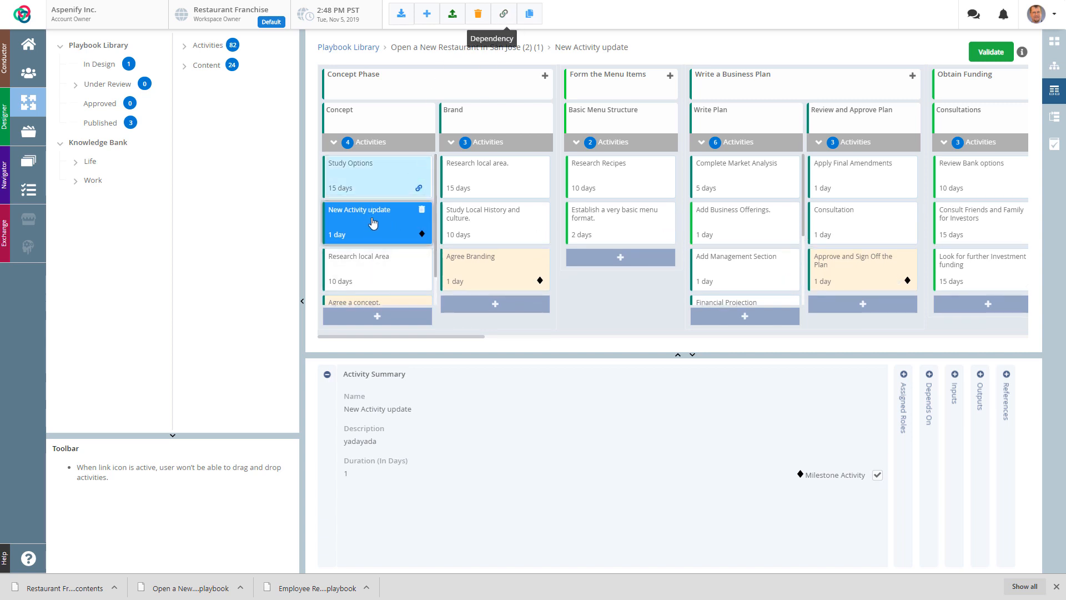
pyautogui.click(927, 401)
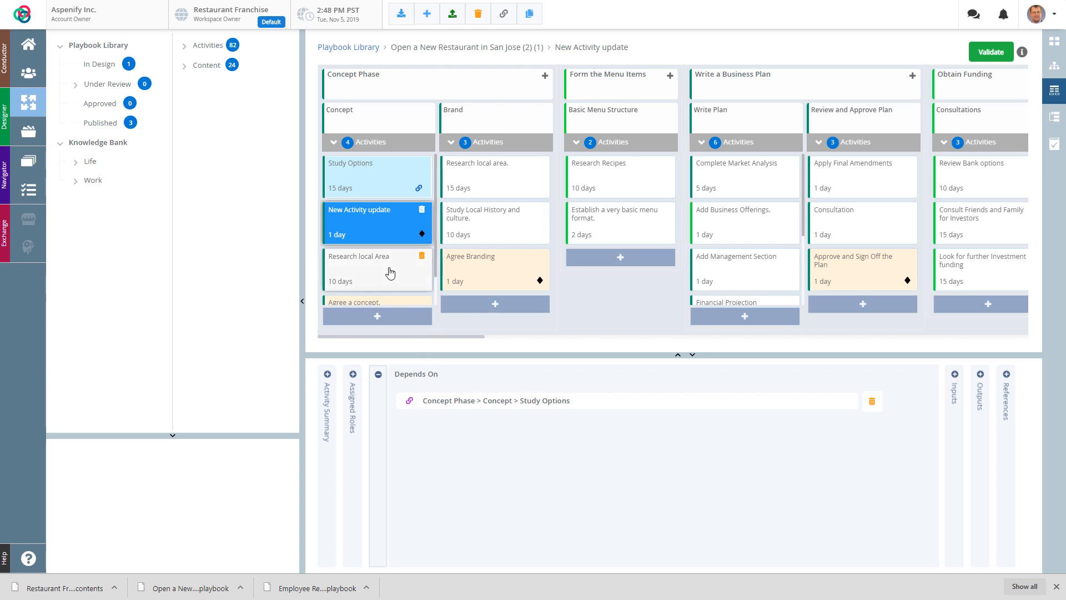
# Make the Study Local History and culture activity depend on Research local area in the Brand stage.
pyautogui.click(504, 234)
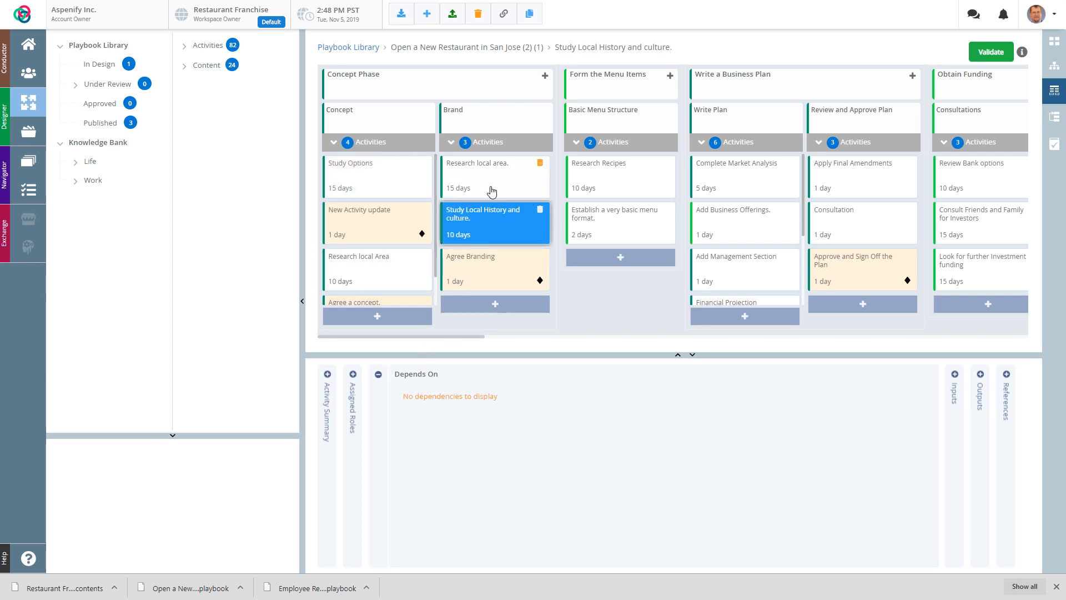
pyautogui.click(504, 22)
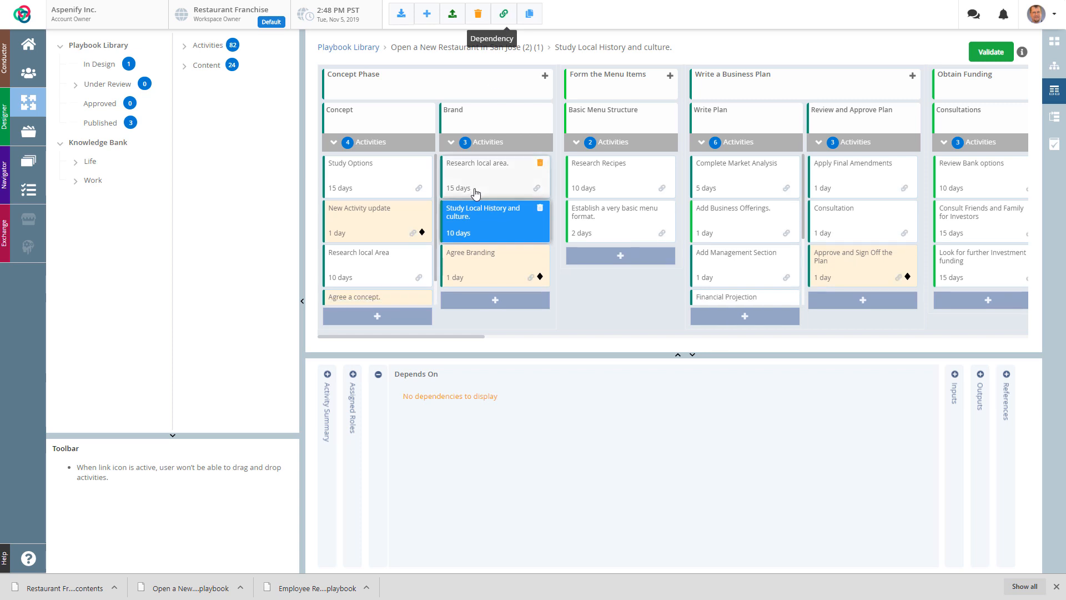
pyautogui.click(478, 183)
pyautogui.click(505, 15)
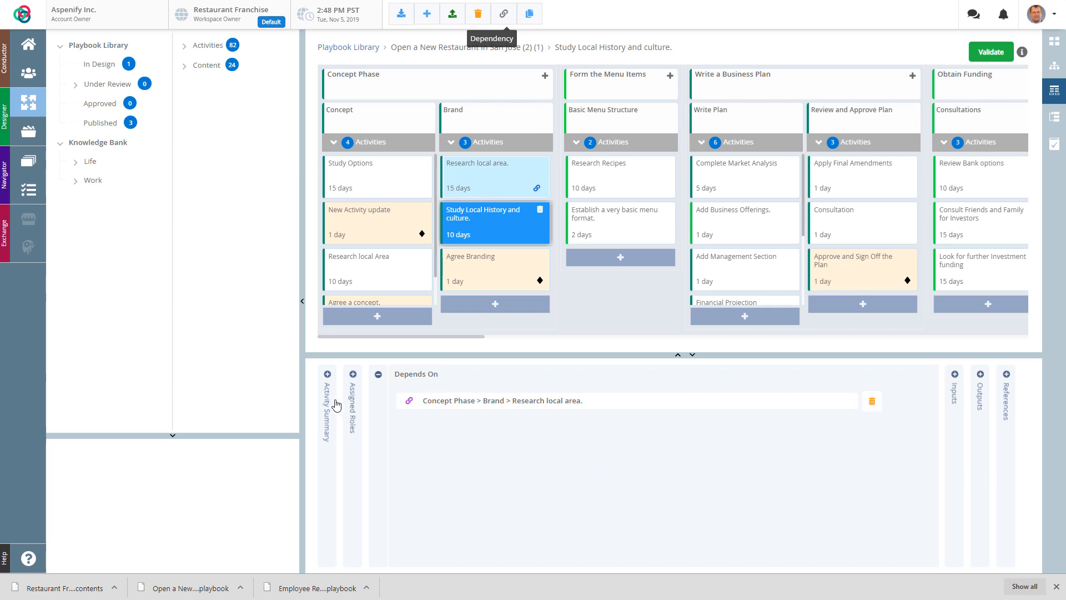
# Return to the playbook's flow and role structure and check the editing options for the Owners role group.
pyautogui.click(1055, 66)
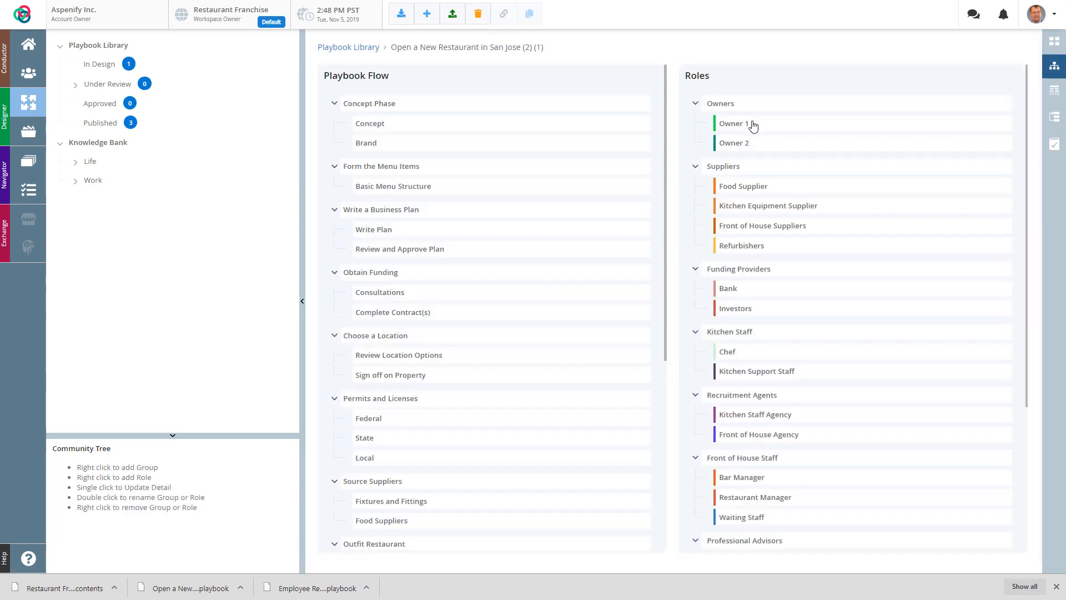
pyautogui.rightClick(726, 108)
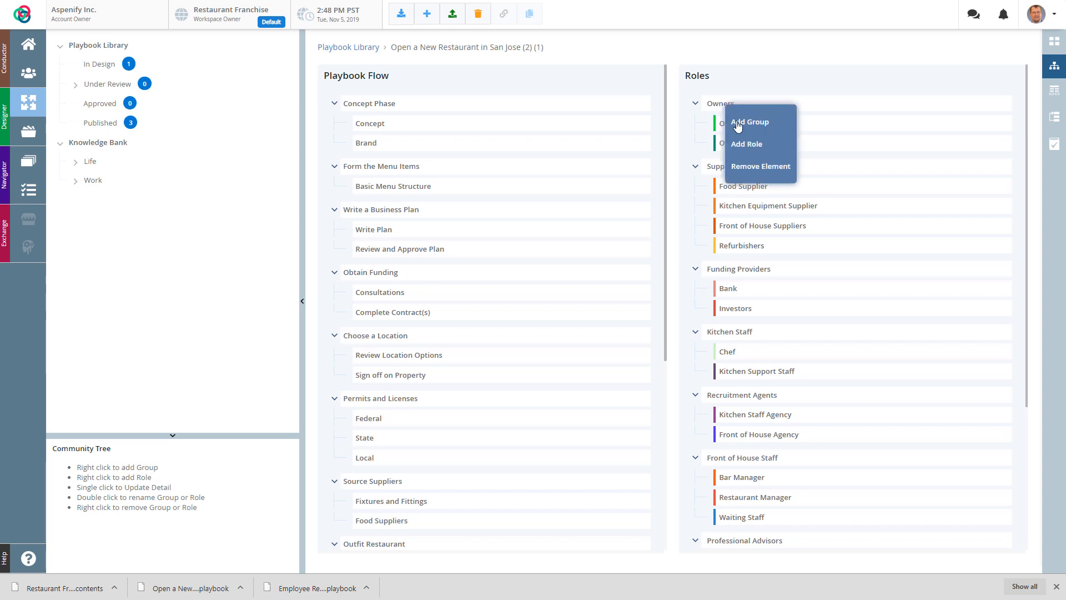
pyautogui.click(676, 126)
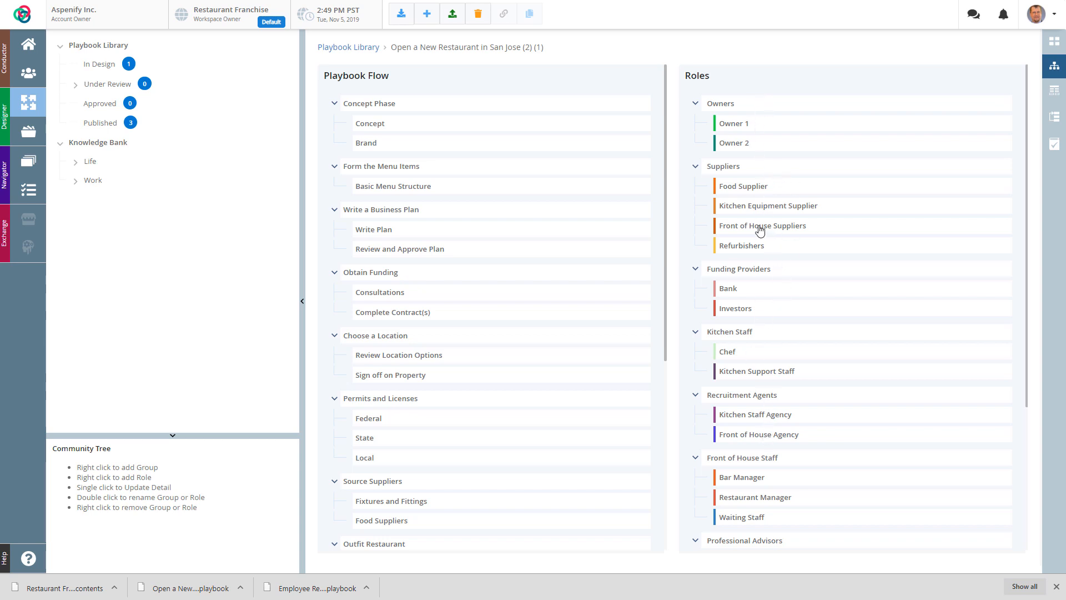
# Collapse all role groups in the Roles tree, from Owners through Friends and Family.
pyautogui.click(695, 167)
pyautogui.click(695, 104)
pyautogui.click(695, 150)
pyautogui.click(696, 174)
pyautogui.click(695, 197)
pyautogui.click(695, 220)
pyautogui.click(695, 244)
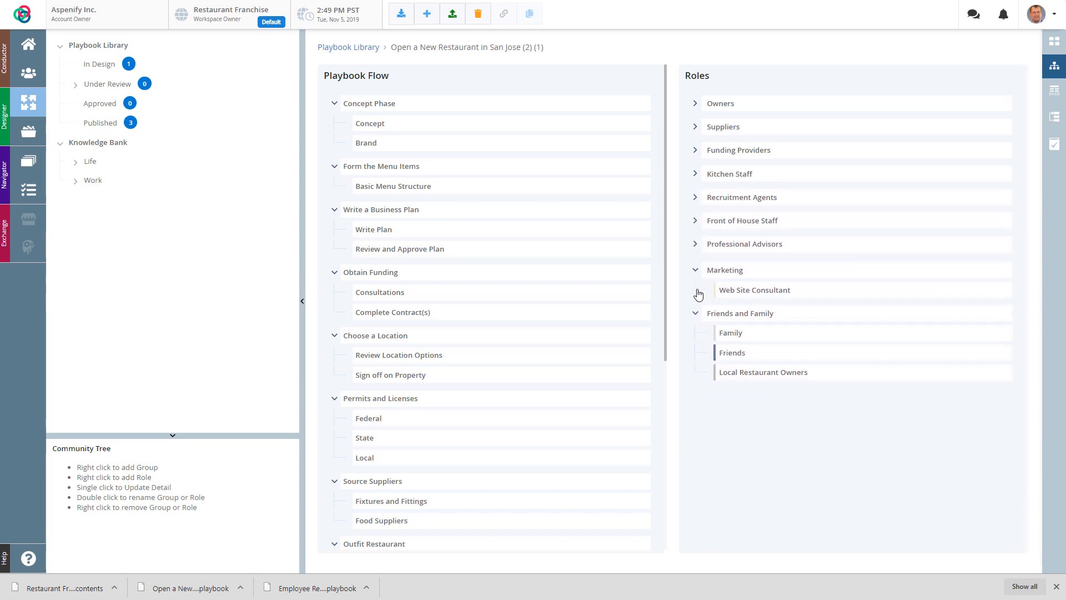
pyautogui.click(695, 270)
pyautogui.click(695, 290)
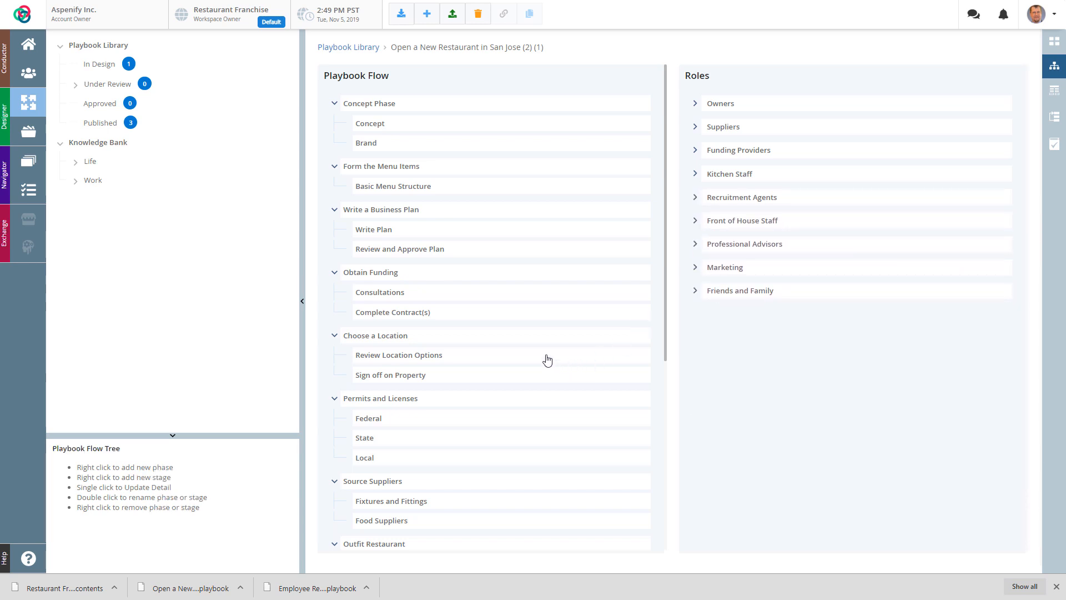
# Collapse the playbook flow's phases from Concept Phase through Choose a Location and toggle the Owners role group.
pyautogui.click(335, 104)
pyautogui.click(334, 127)
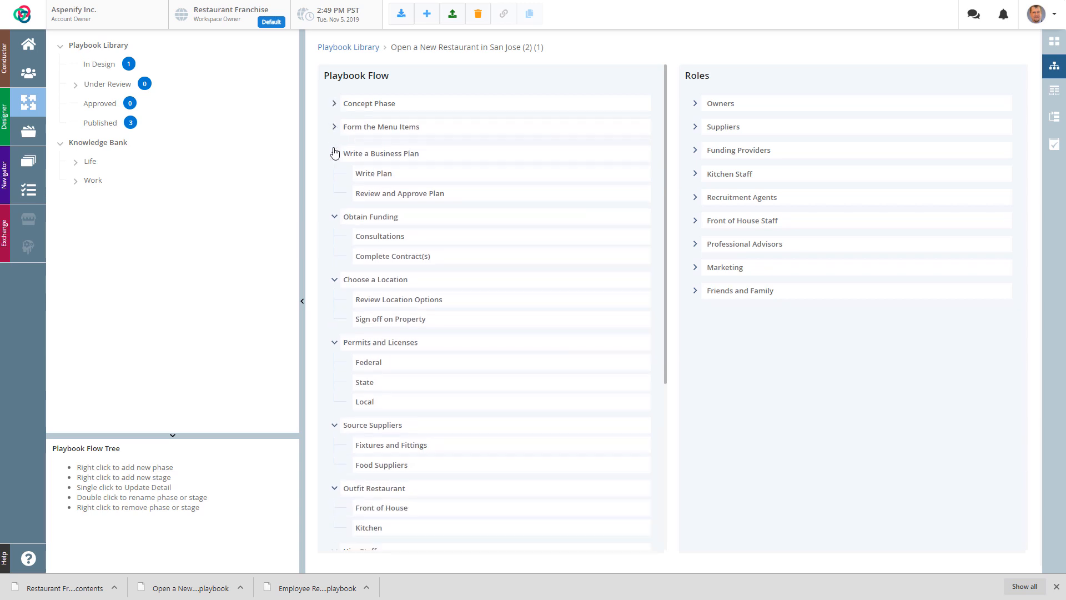
pyautogui.click(334, 151)
pyautogui.click(334, 174)
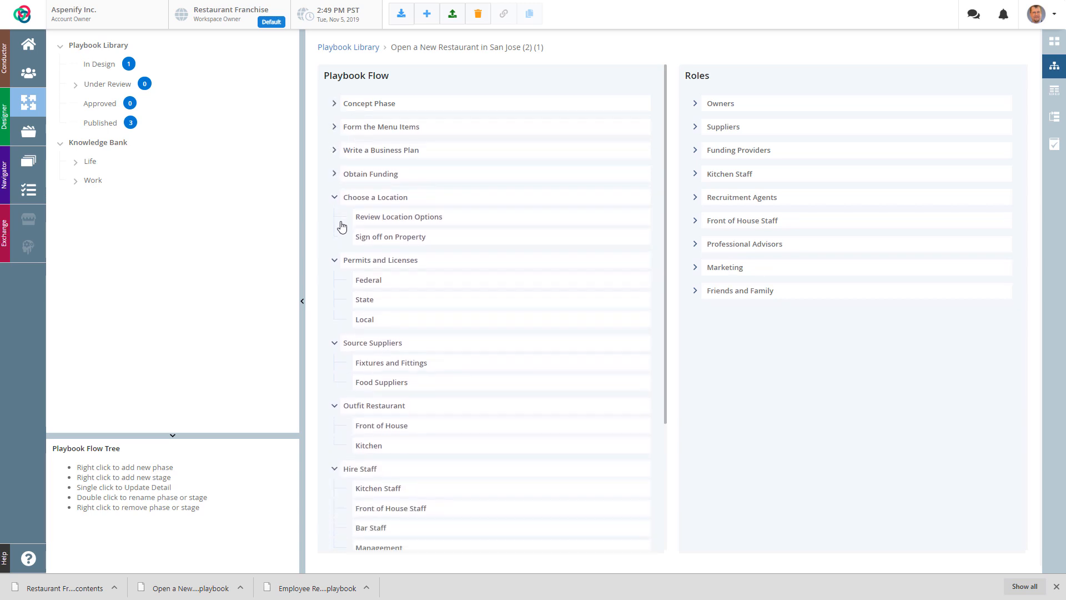
pyautogui.click(335, 198)
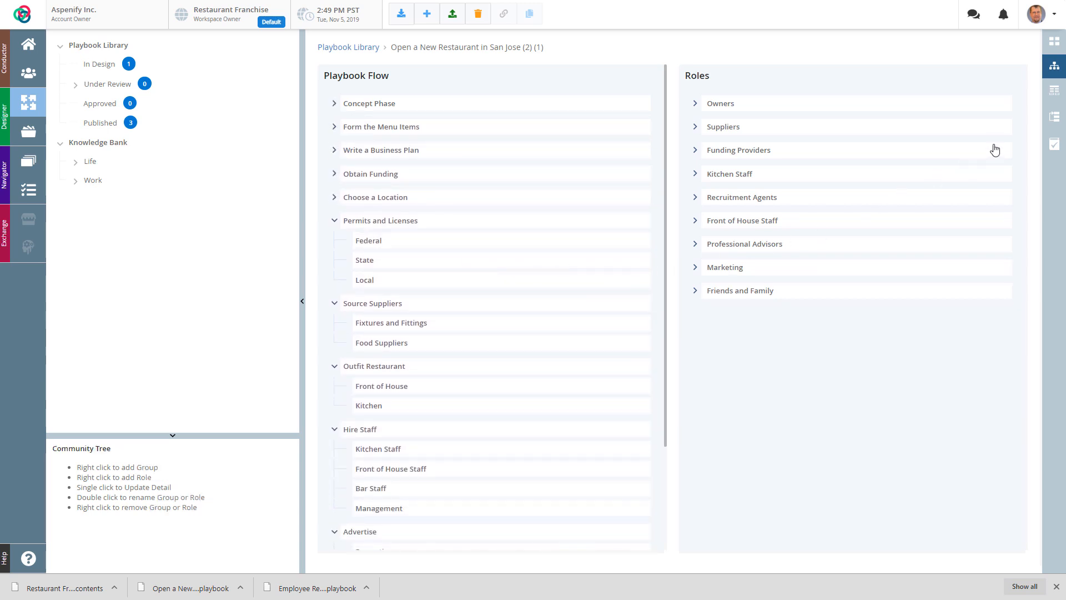
pyautogui.click(697, 107)
# Open the activity sequence, select the Basic Menu Structure stage and review its assigned roles and the available RACI types.
pyautogui.click(1054, 90)
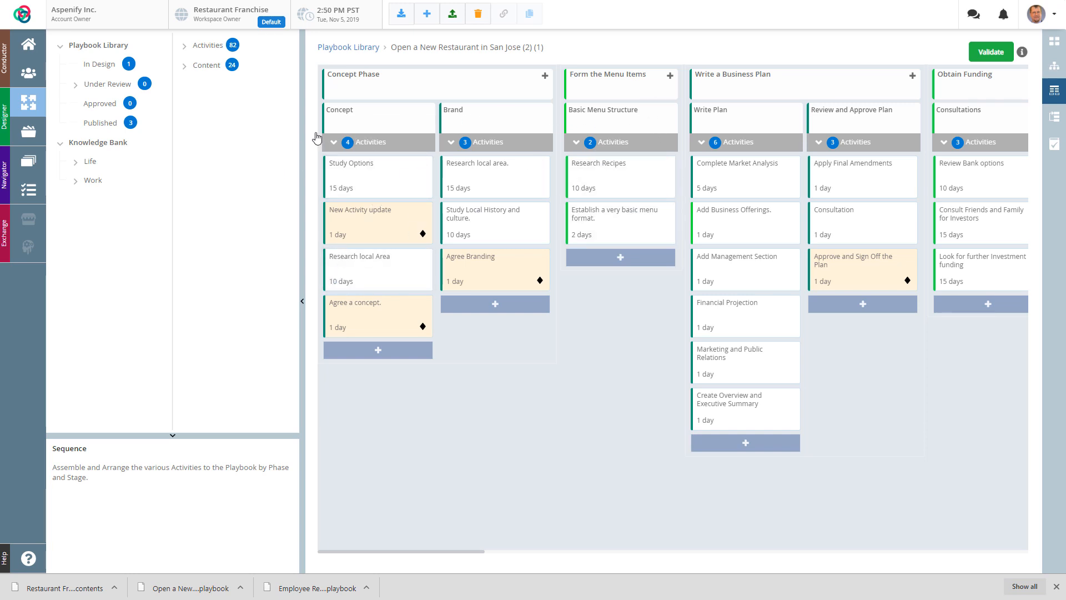
pyautogui.click(612, 121)
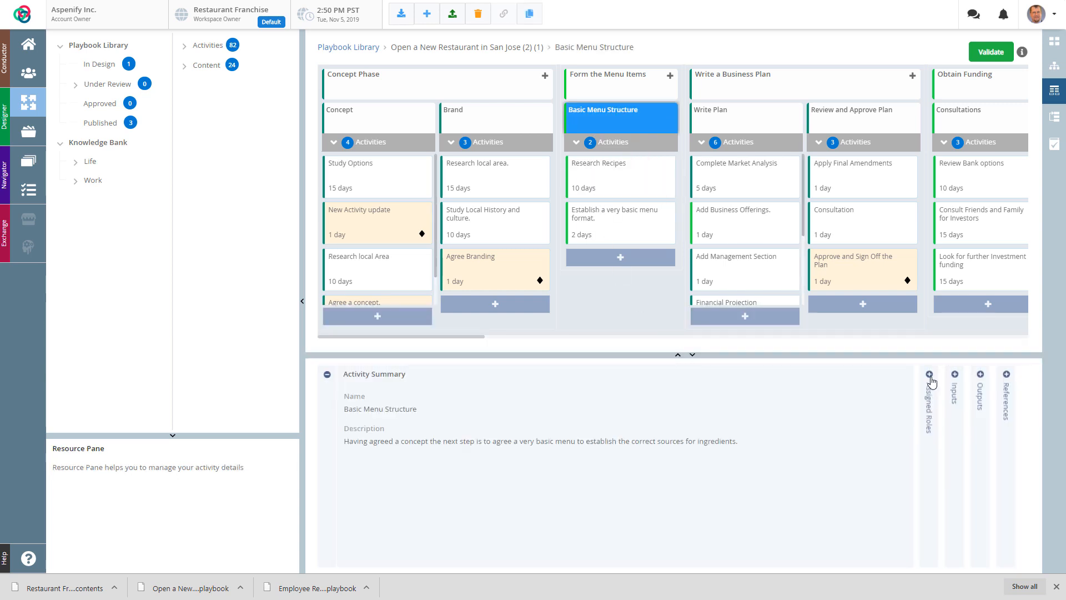
pyautogui.click(930, 409)
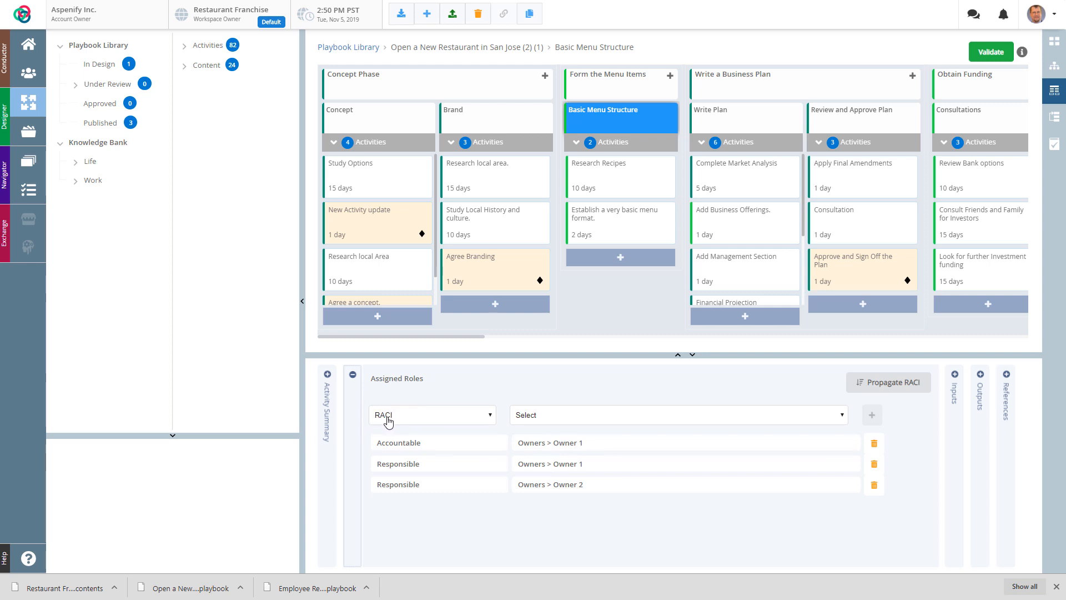
pyautogui.click(486, 418)
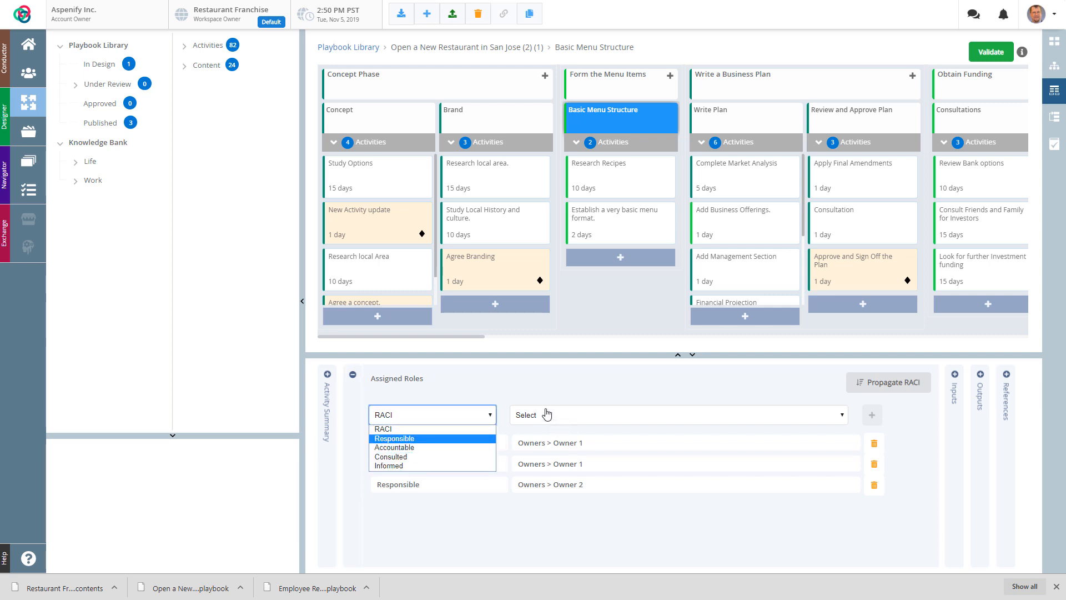
pyautogui.click(520, 401)
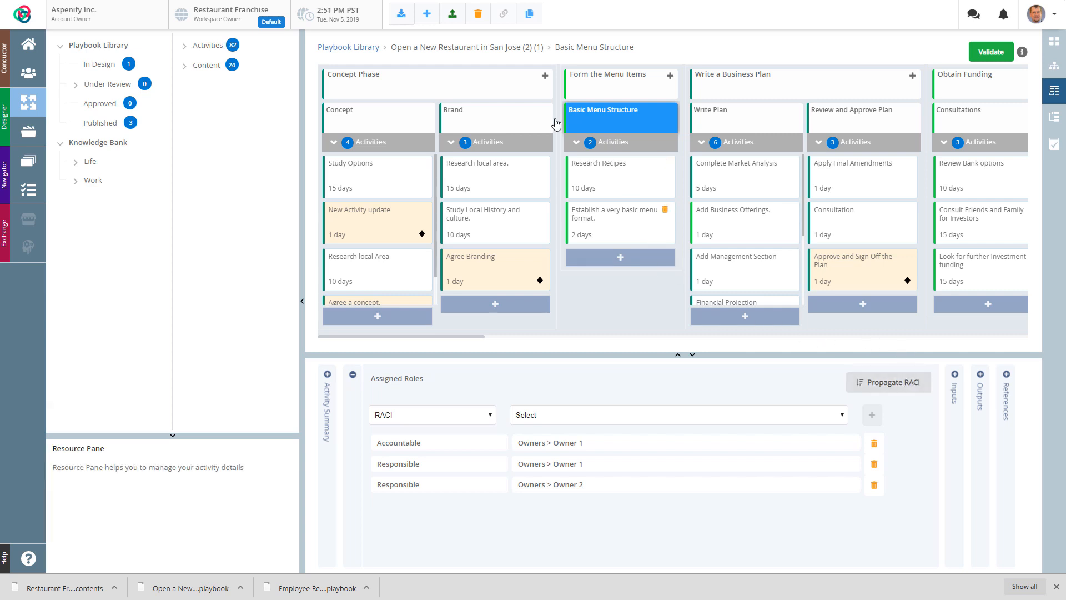
# Add a 1-day activity named new Activity to the Basic Menu Structure stage and check its dependencies and assigned roles.
pyautogui.click(620, 257)
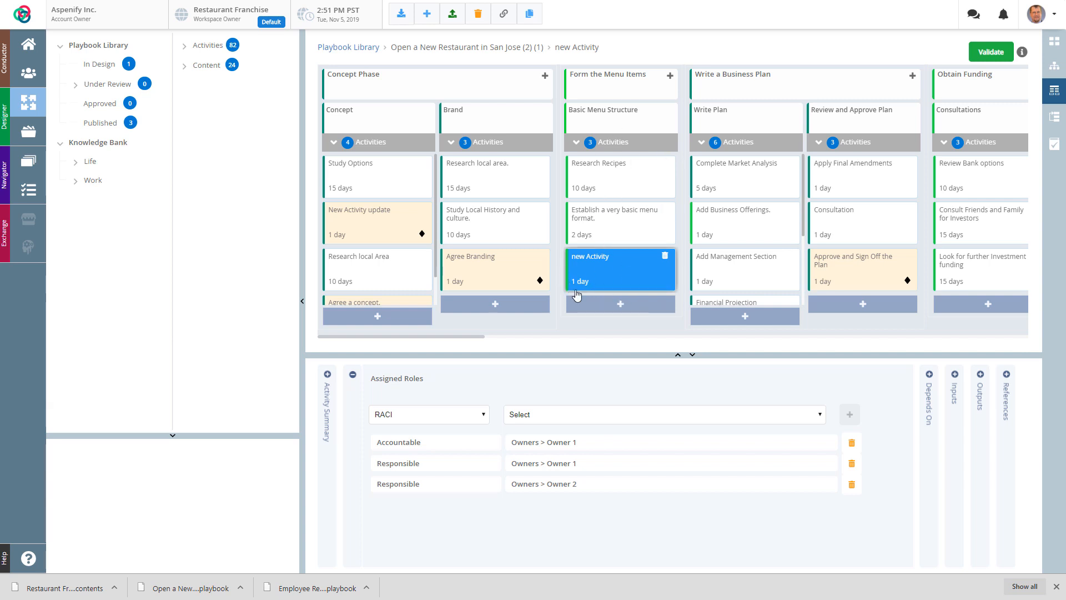
pyautogui.click(928, 397)
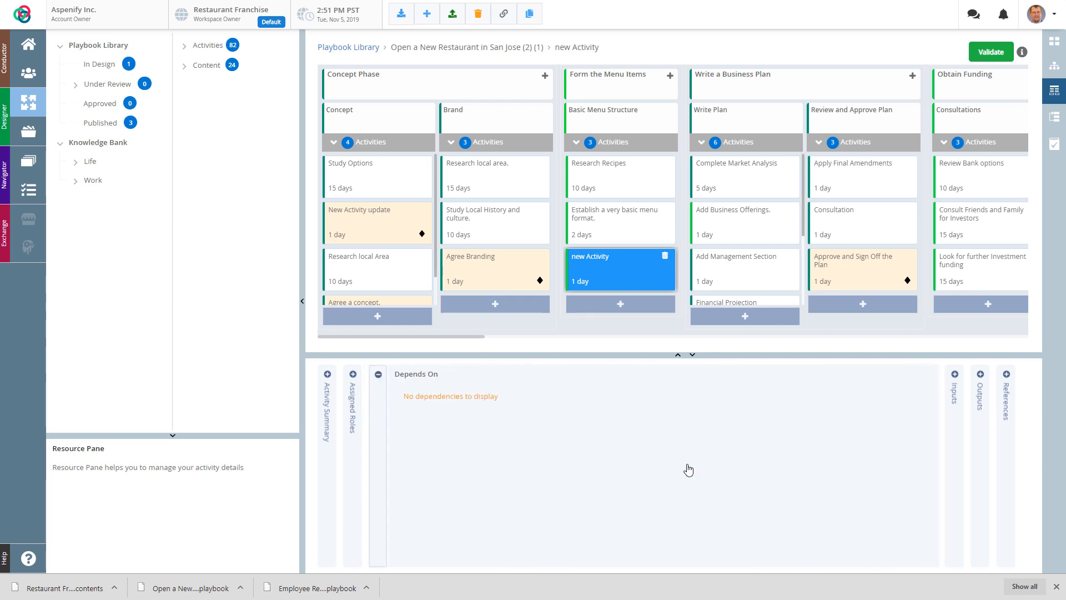
pyautogui.click(352, 403)
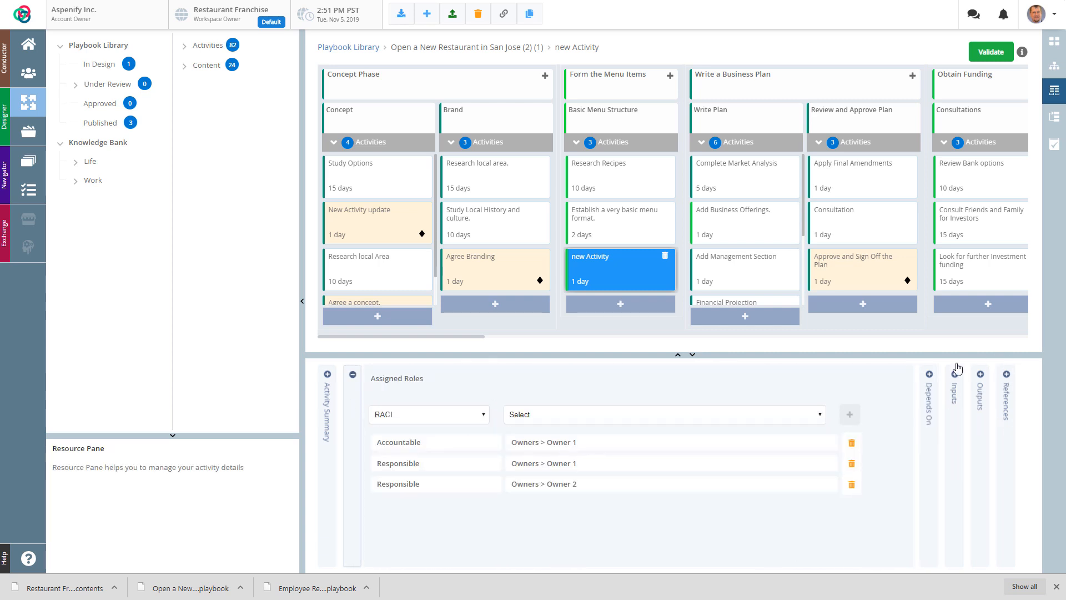
# Look through the Inputs, Outputs and References sections of the new activity.
pyautogui.click(956, 399)
pyautogui.click(980, 396)
pyautogui.click(1006, 399)
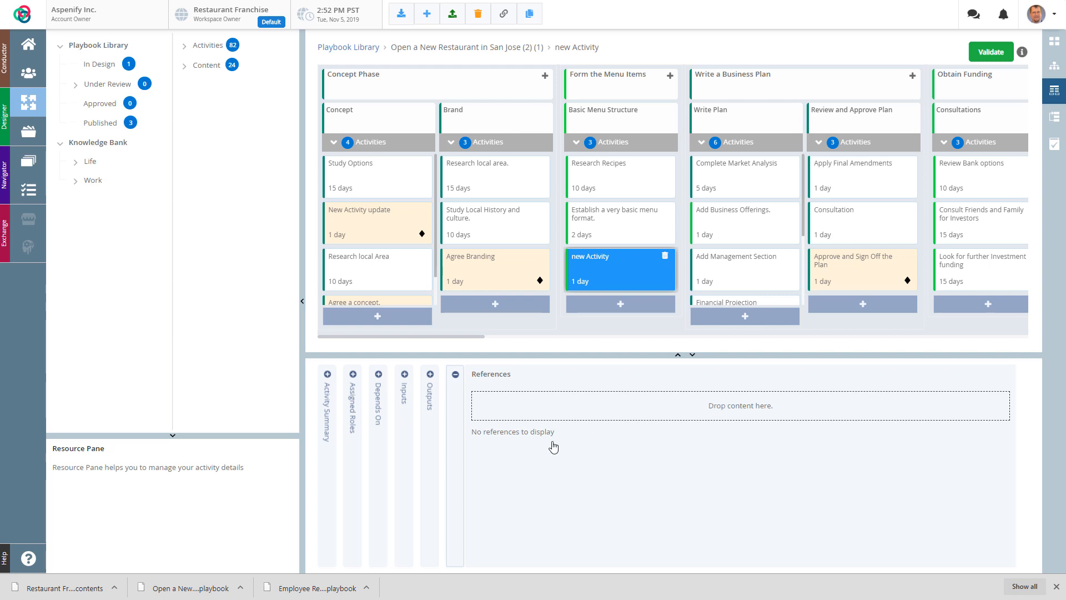
pyautogui.click(403, 374)
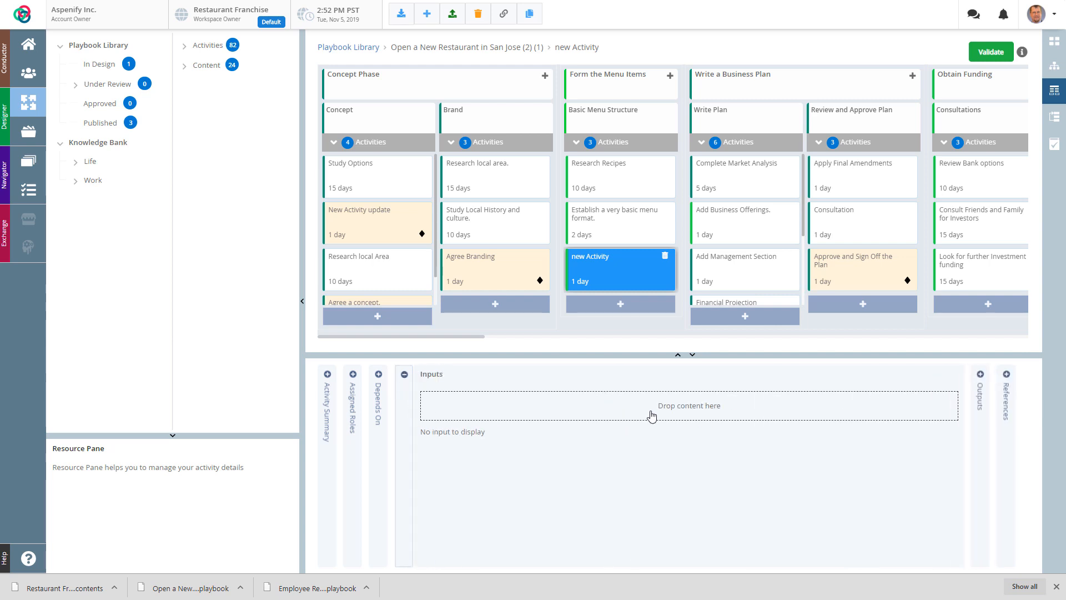
pyautogui.click(979, 398)
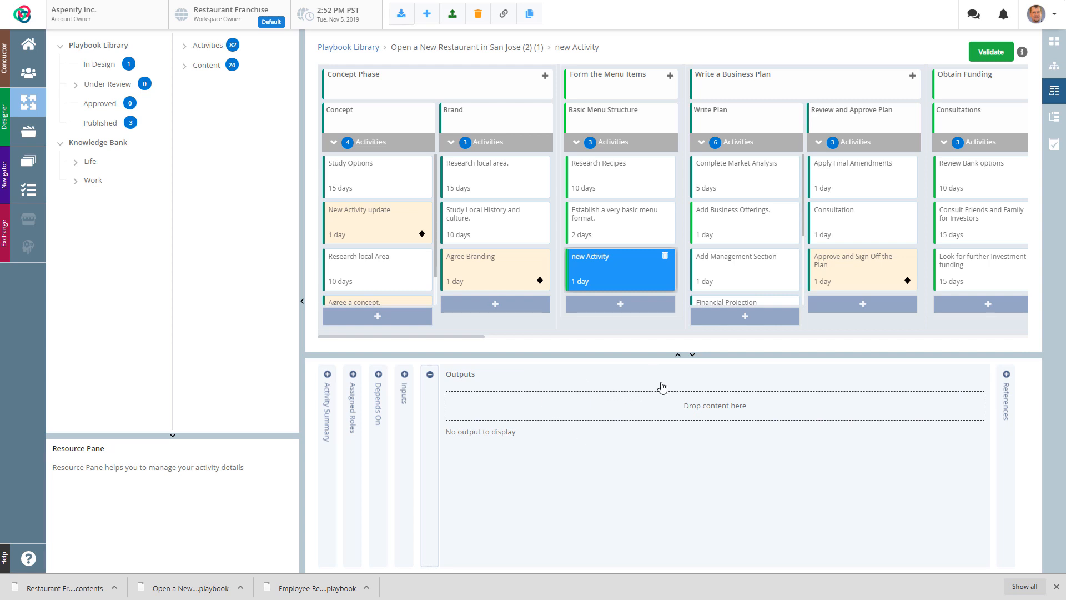
# Show the activities grouped by assigned role and look through them from Owners to Front of House Staff.
pyautogui.click(1054, 118)
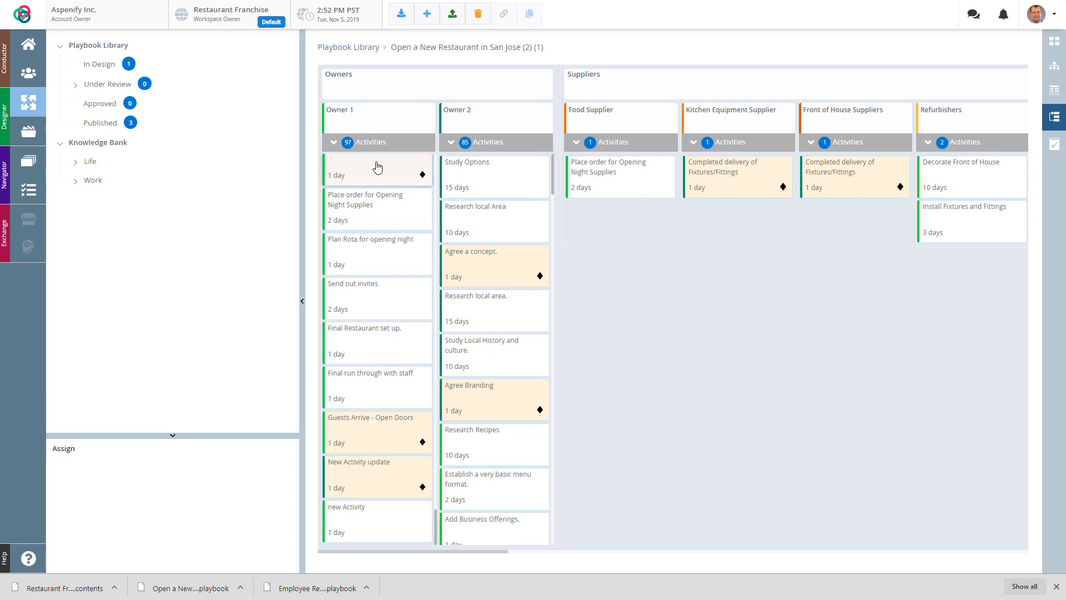
pyautogui.scroll(5, 392, 257)
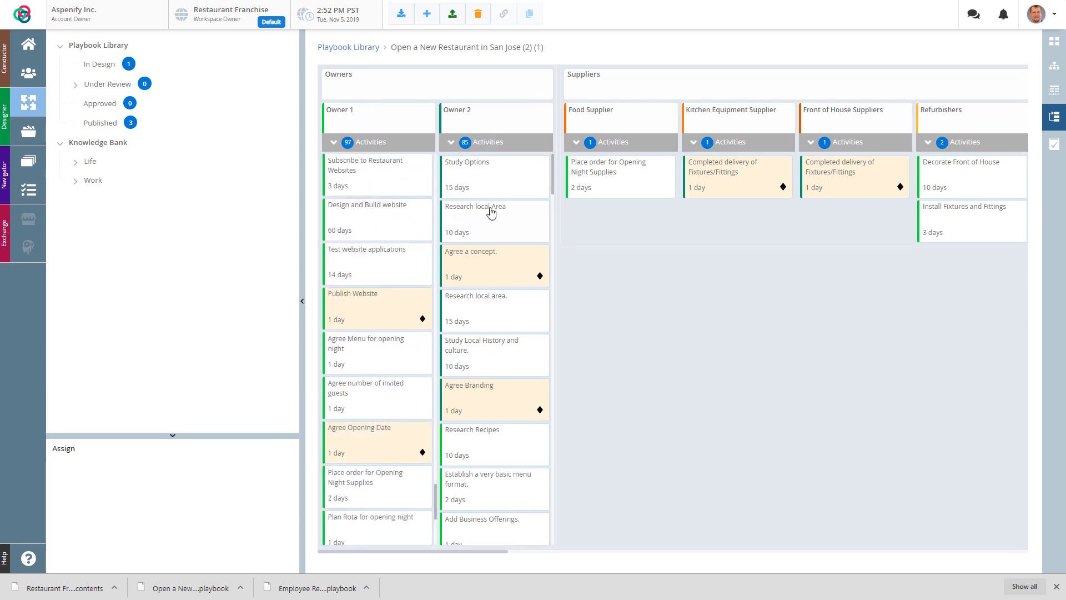
pyautogui.scroll(-5, 495, 226)
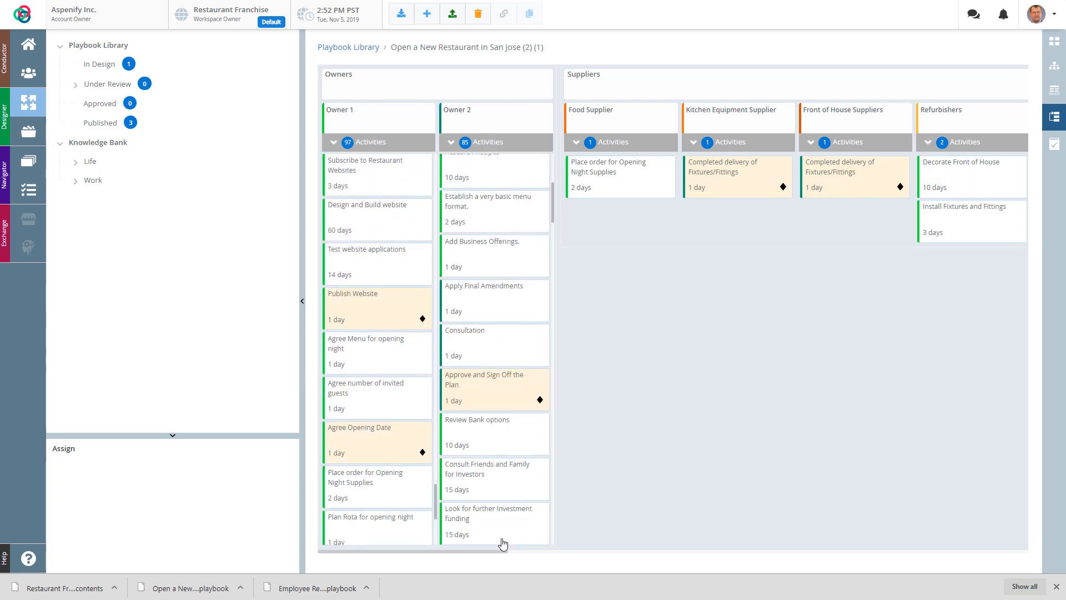
pyautogui.moveTo(476, 554); pyautogui.dragTo(760, 548)
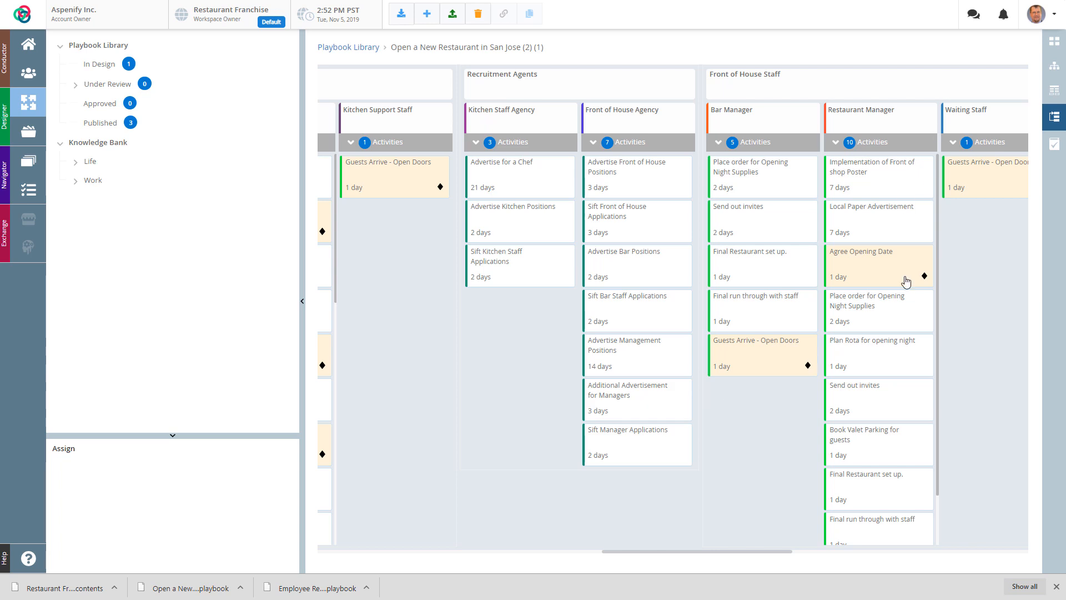
pyautogui.moveTo(707, 553); pyautogui.dragTo(737, 555)
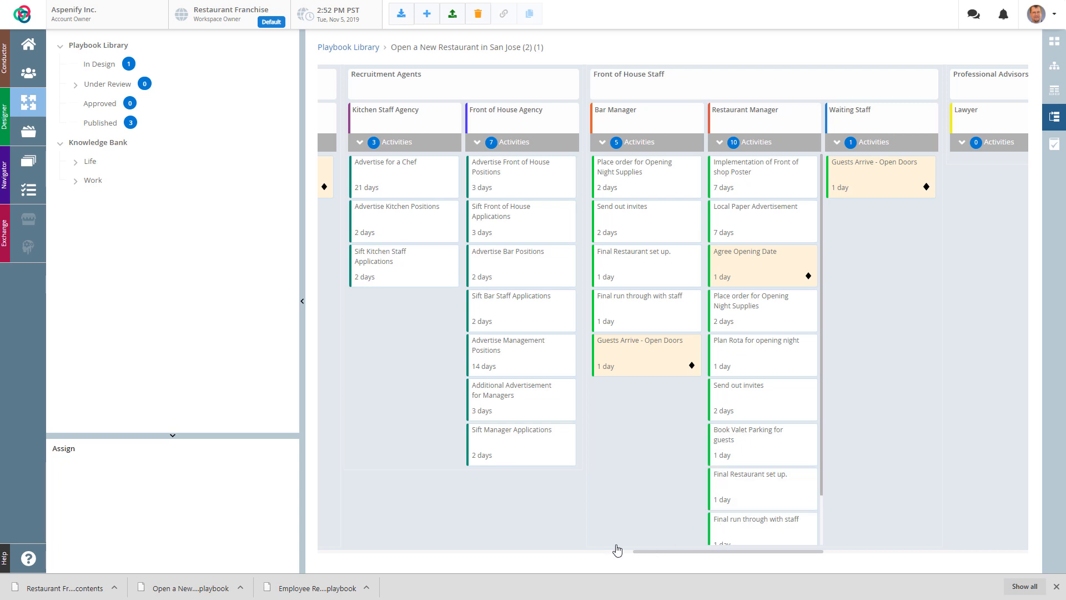
# View the Advertise Bar Positions summary, then hide the details and library panes to widen the role assignment board.
pyautogui.click(511, 279)
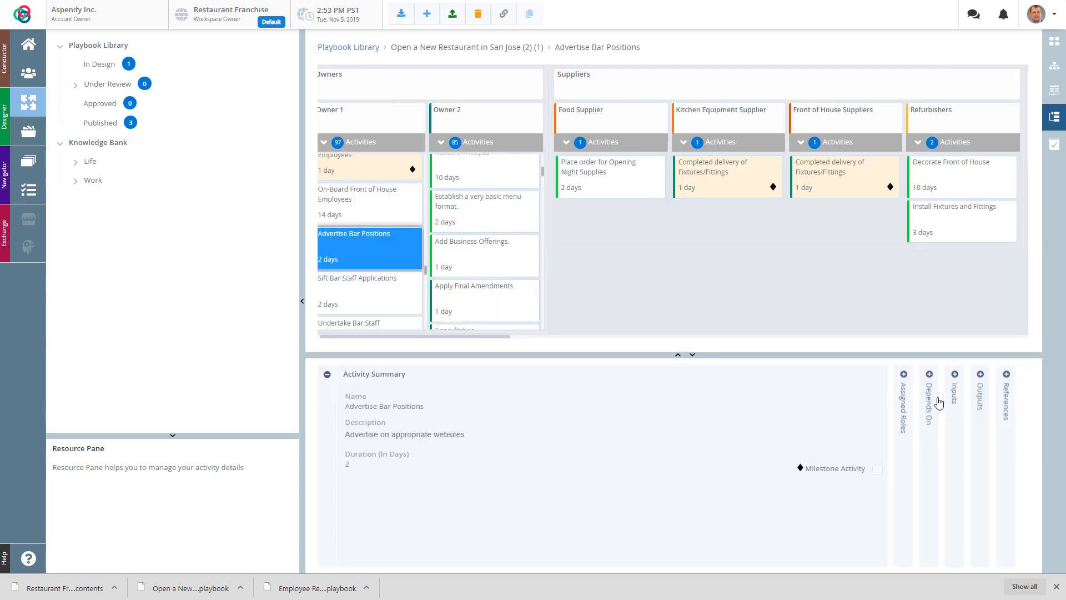
pyautogui.click(693, 355)
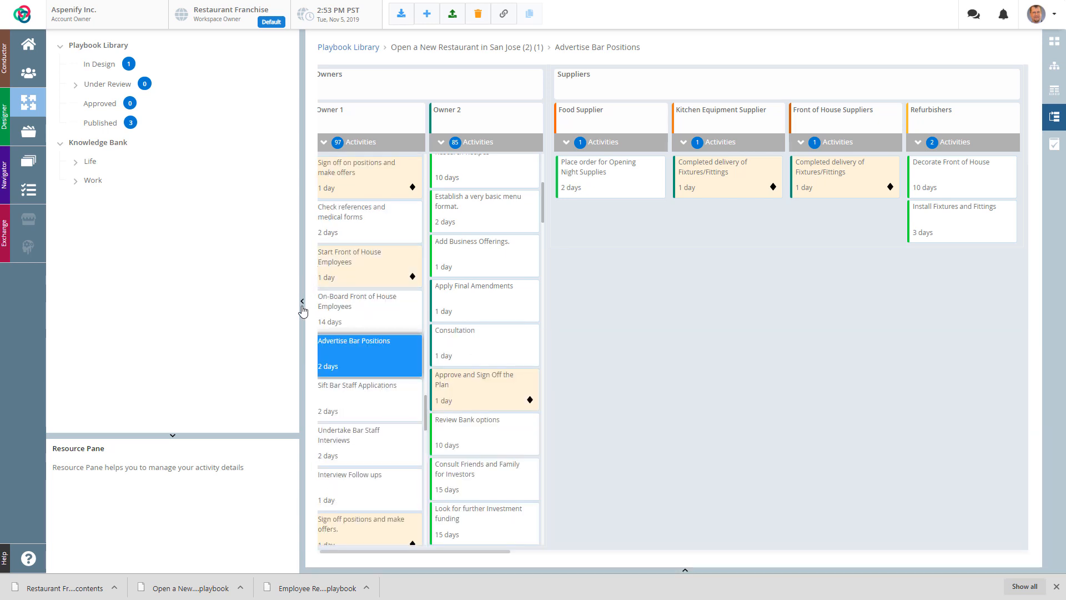
pyautogui.click(302, 301)
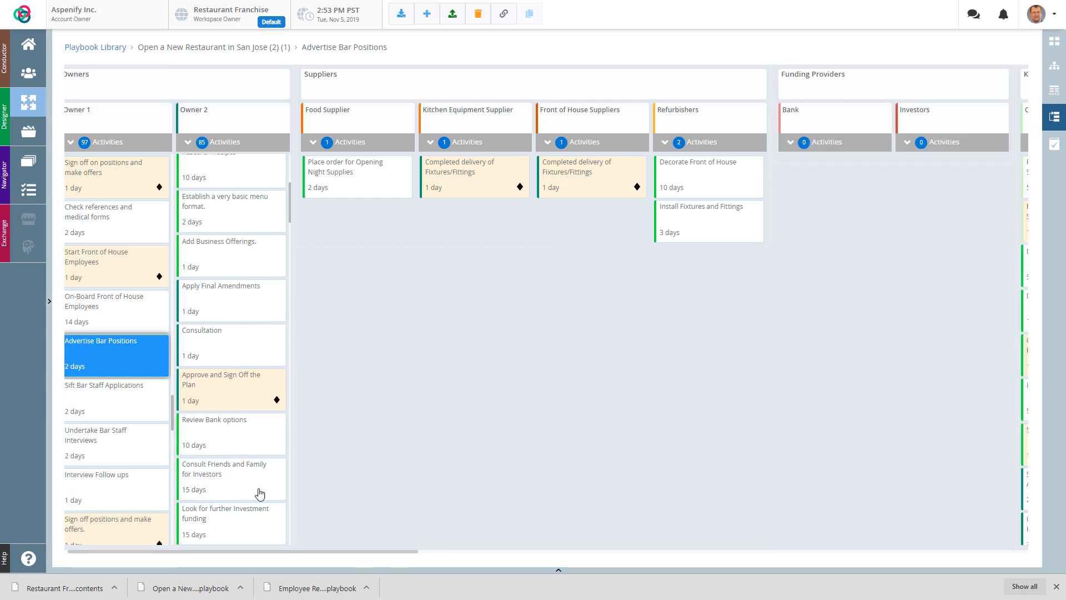
pyautogui.moveTo(321, 552); pyautogui.dragTo(233, 541)
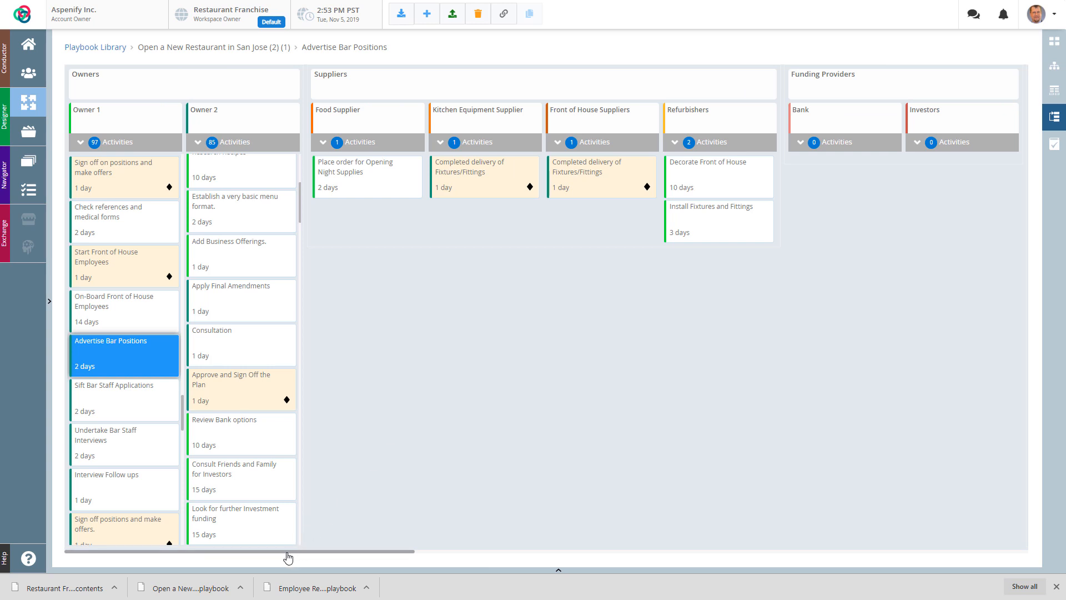
# Publish the Open a New Restaurant in San Jose (2) (1) playbook and confirm the publication.
pyautogui.click(1054, 143)
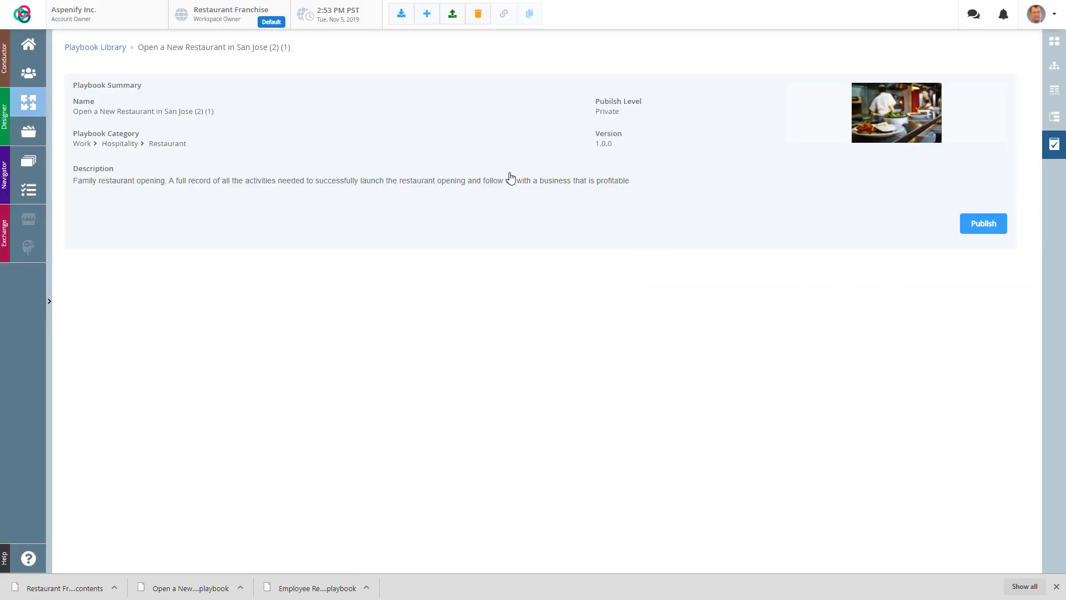
pyautogui.click(985, 224)
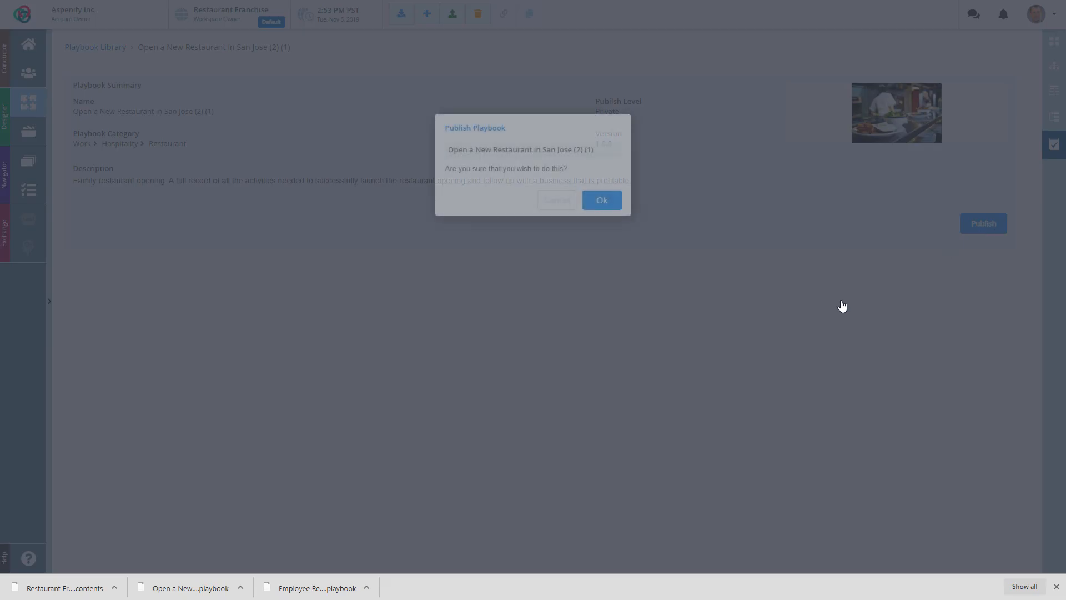
pyautogui.click(601, 200)
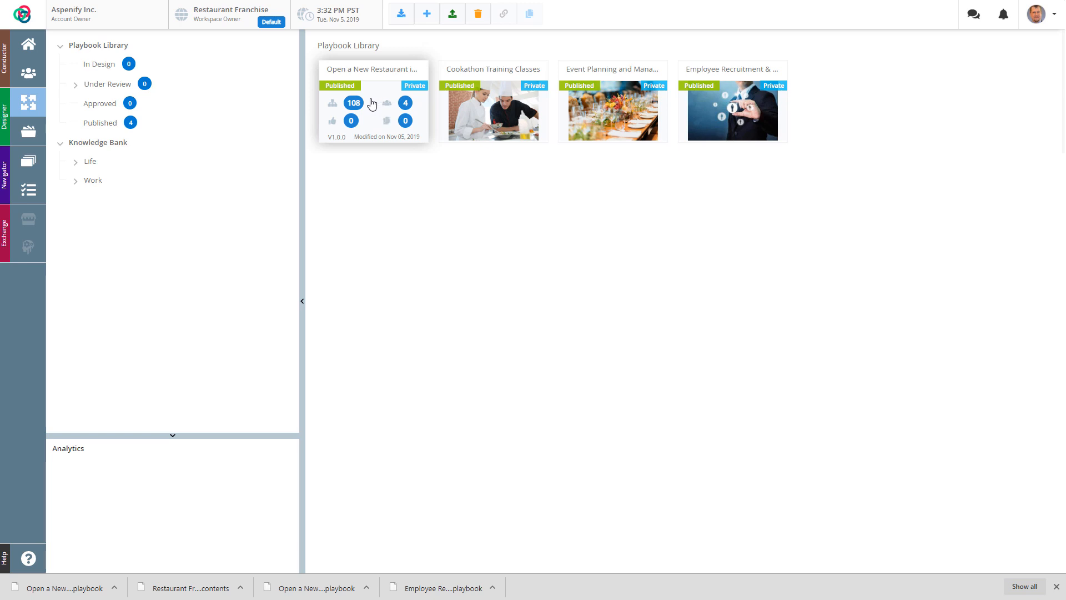
# Export the published Open a New Restaurant playbook and import the file Open a New Restaurant in San Jose (2) (1) (2).playbook.
pyautogui.click(371, 104)
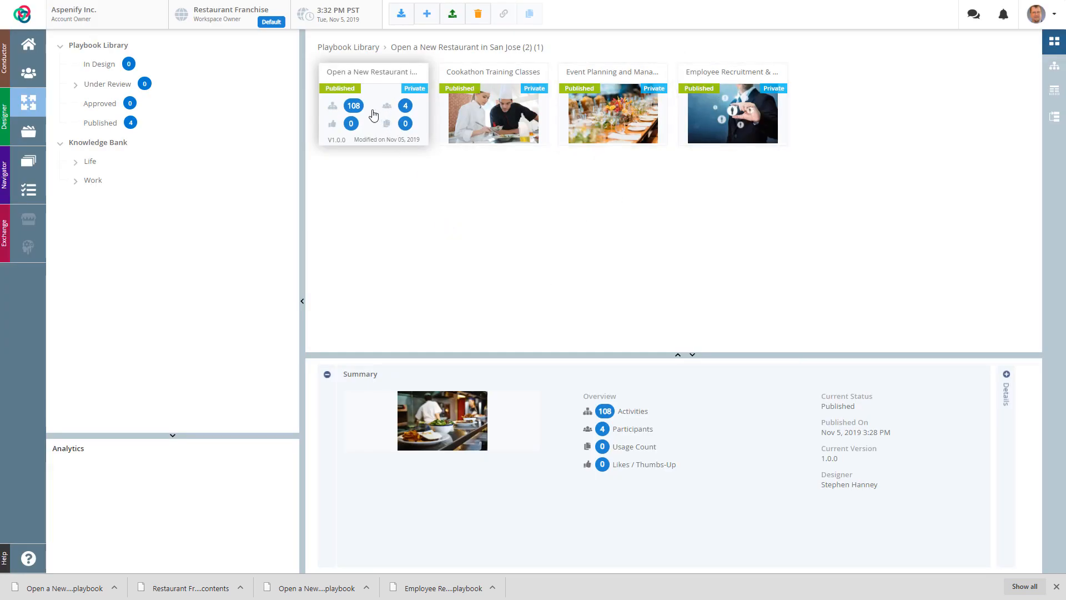
pyautogui.click(453, 14)
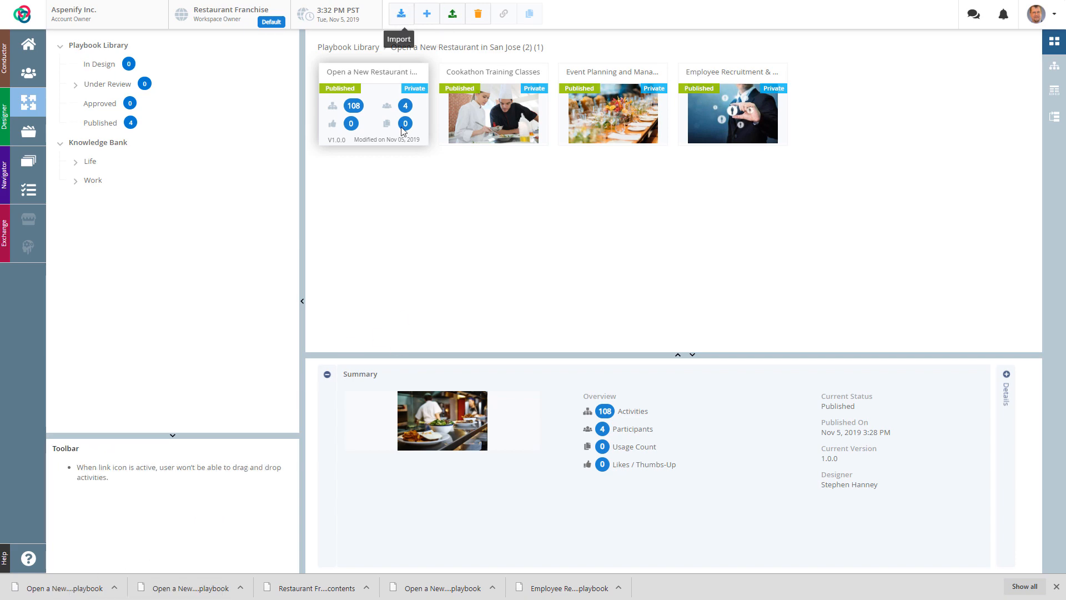
pyautogui.click(542, 142)
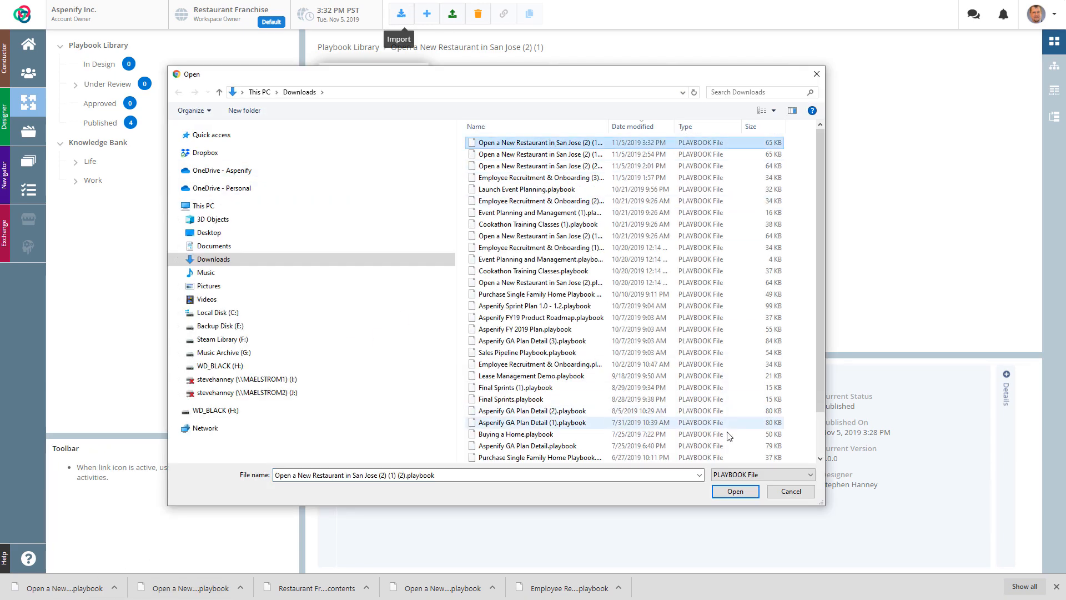
pyautogui.click(721, 491)
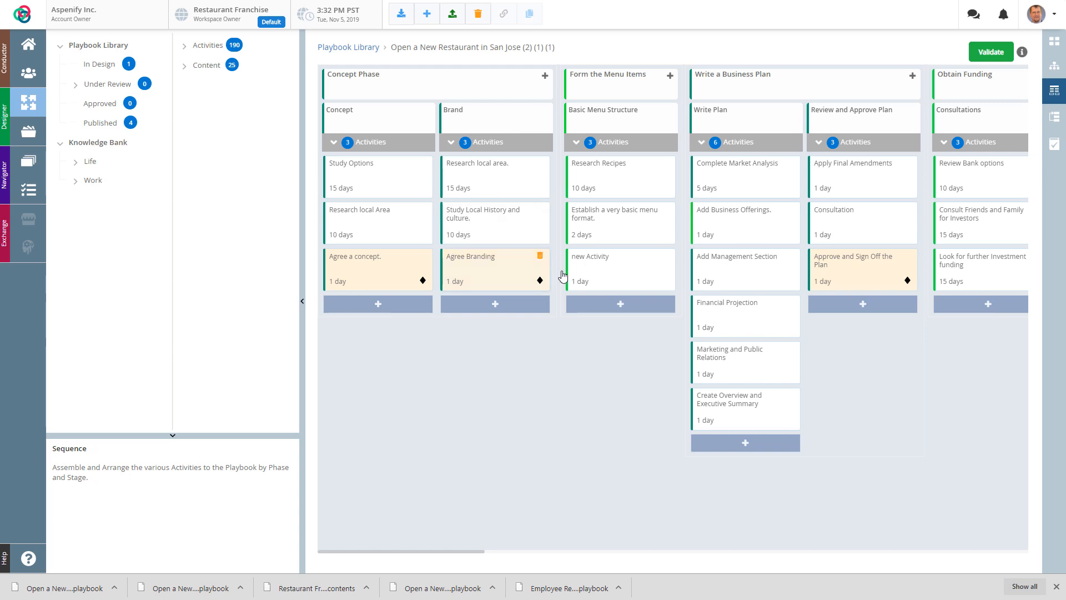
# In the imported playbook, make new Activity depend on Establish a very basic menu format and view that activity's summary.
pyautogui.click(624, 272)
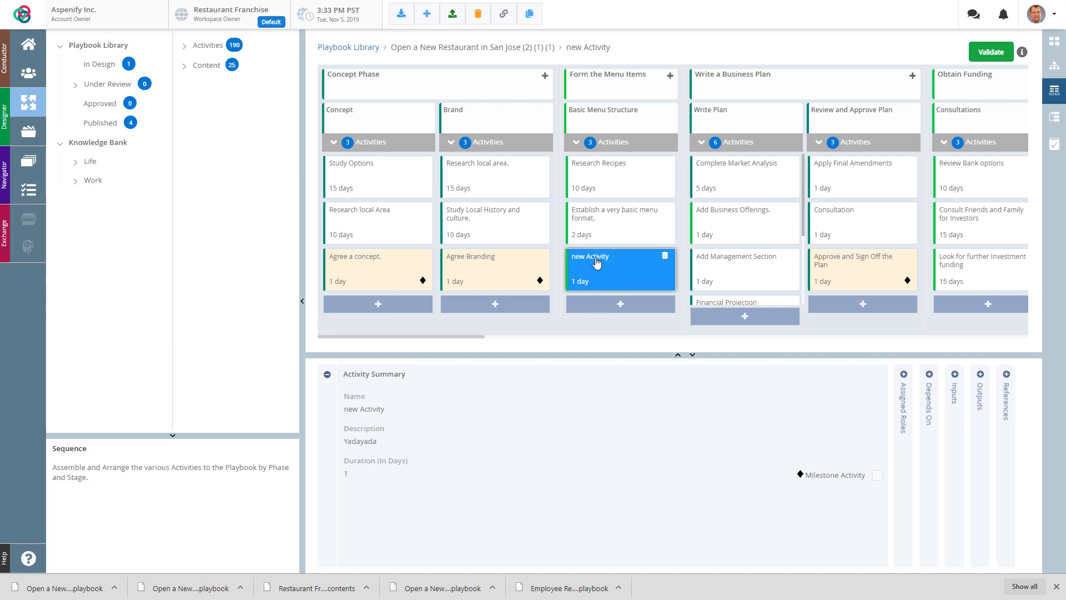
pyautogui.click(504, 13)
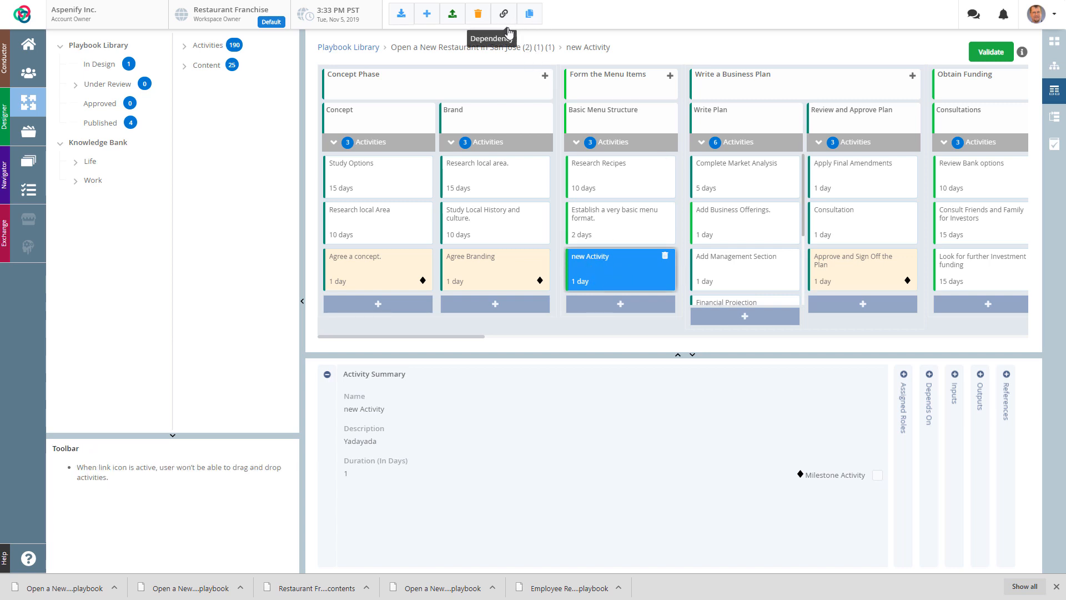
pyautogui.click(611, 221)
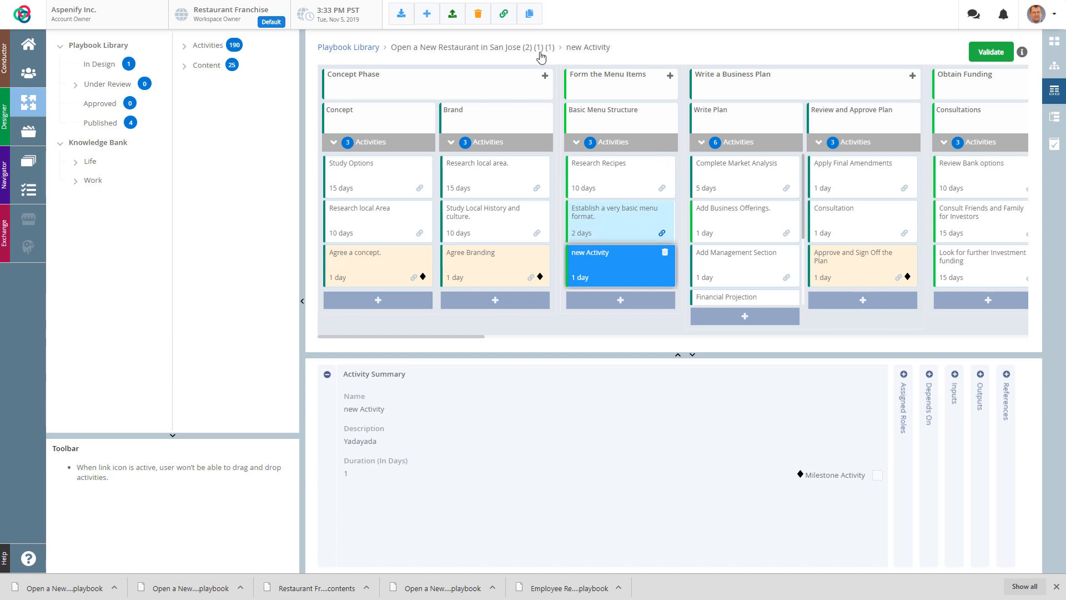
pyautogui.click(504, 13)
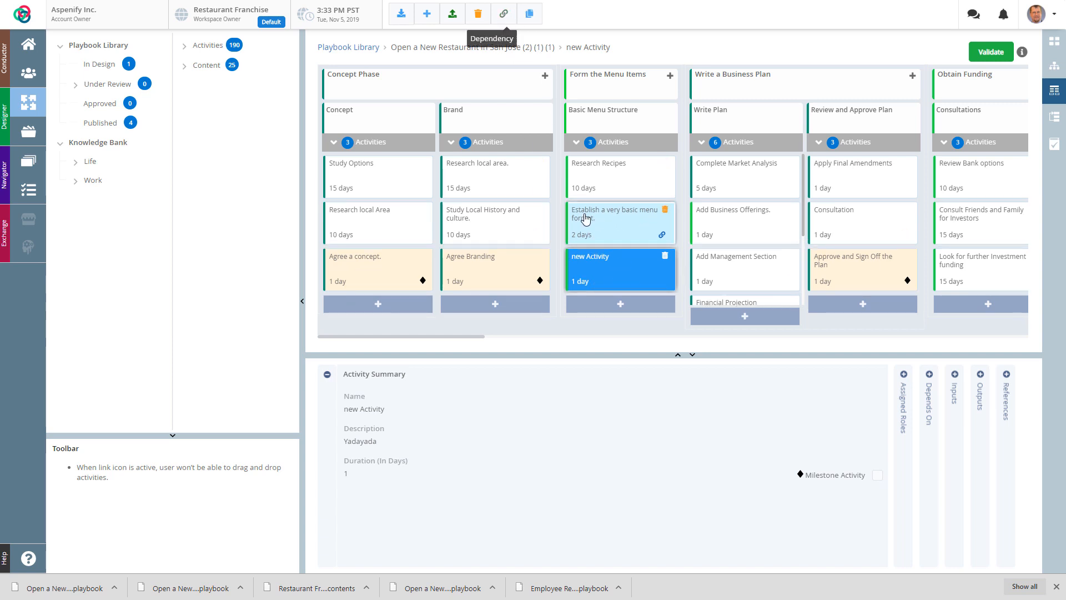
pyautogui.click(626, 226)
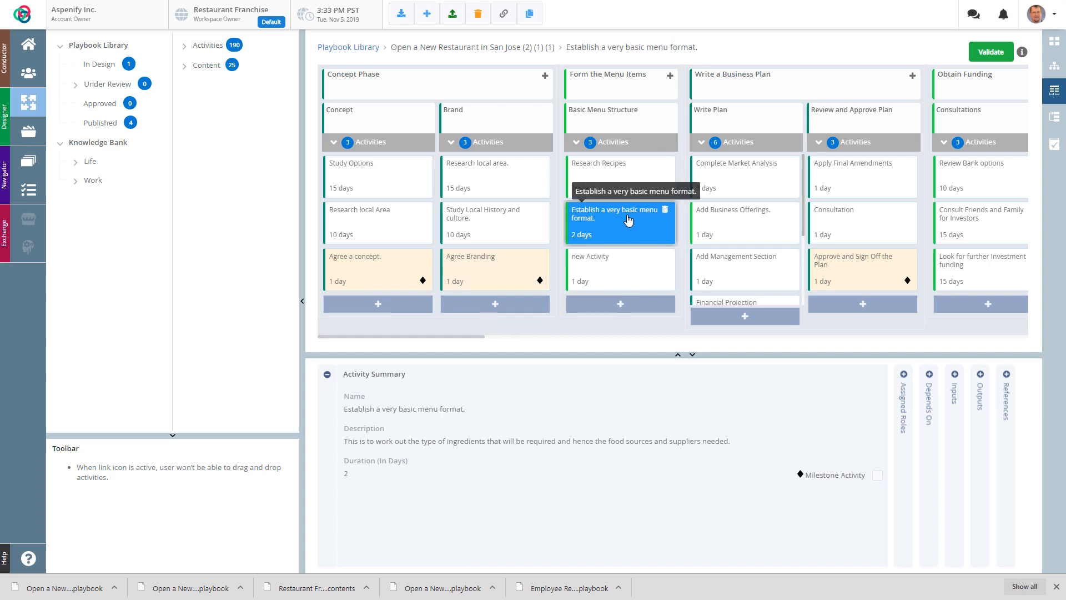
# Make the activity Establish a very basic menu format depend on new Activity.
pyautogui.click(504, 13)
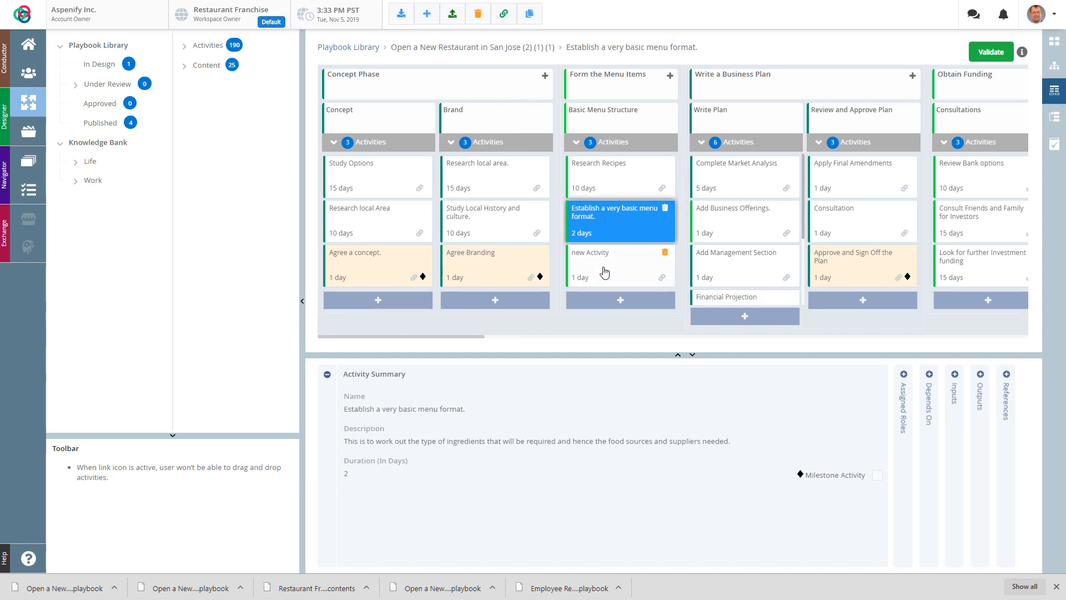
pyautogui.click(623, 266)
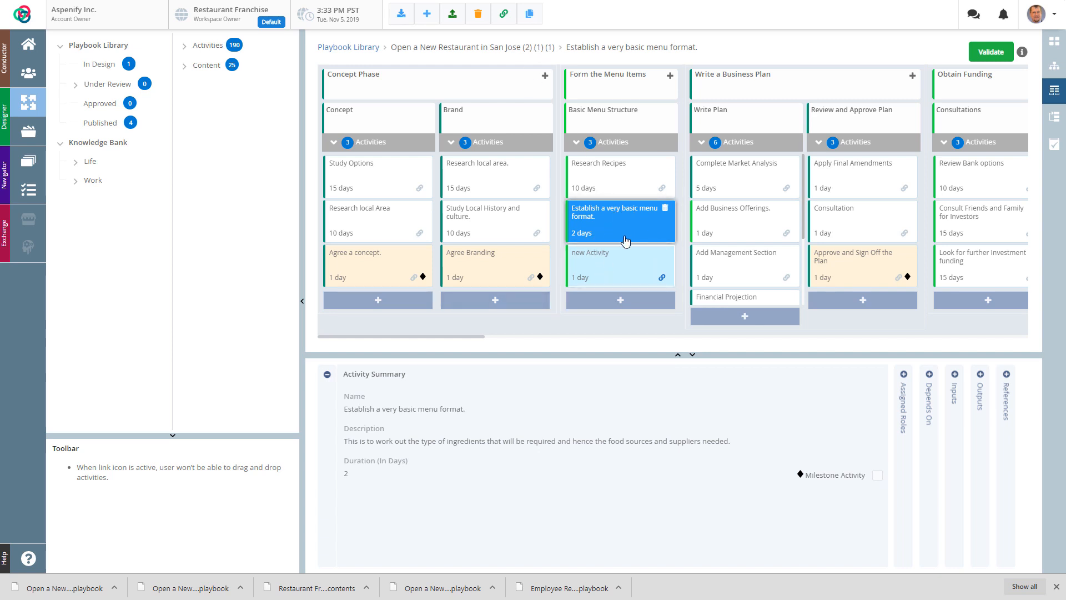
pyautogui.click(504, 14)
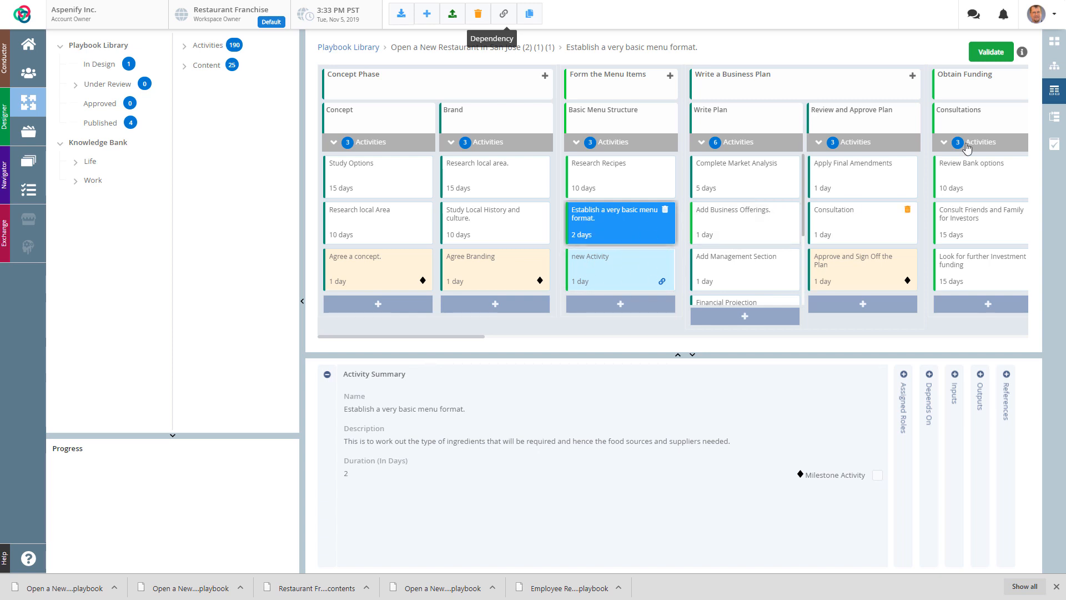
# Validate the playbook's dependencies, then remove all circular dependencies from the publish review.
pyautogui.click(991, 53)
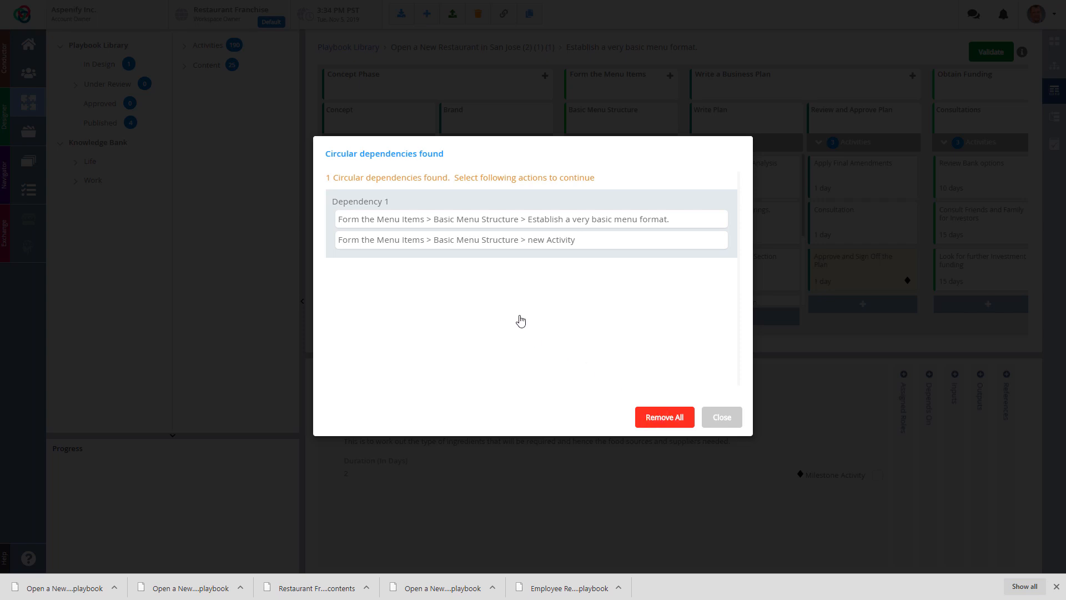
pyautogui.click(724, 418)
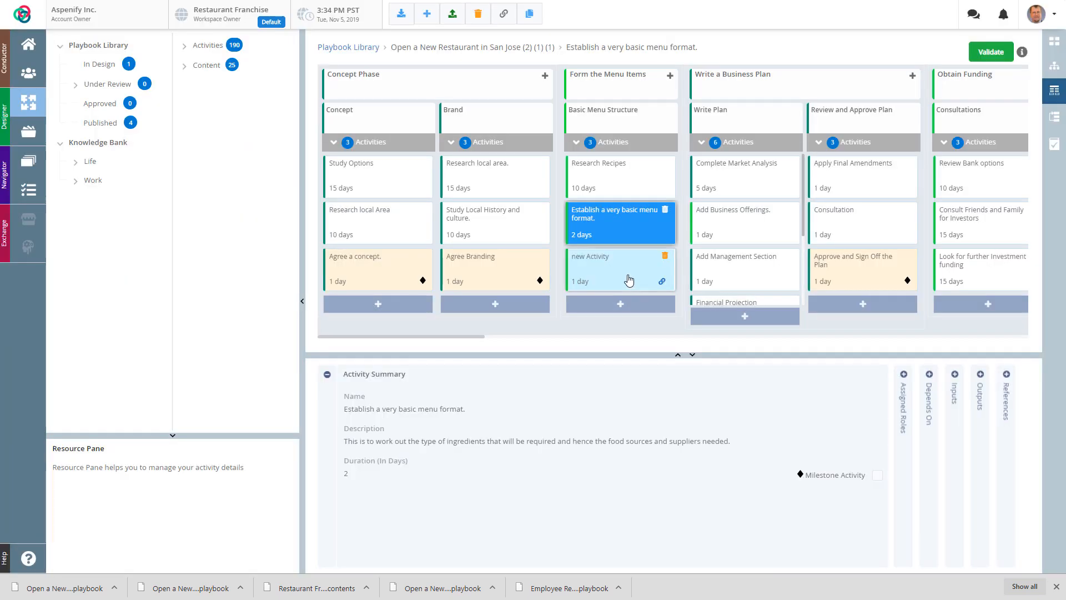
pyautogui.click(1054, 145)
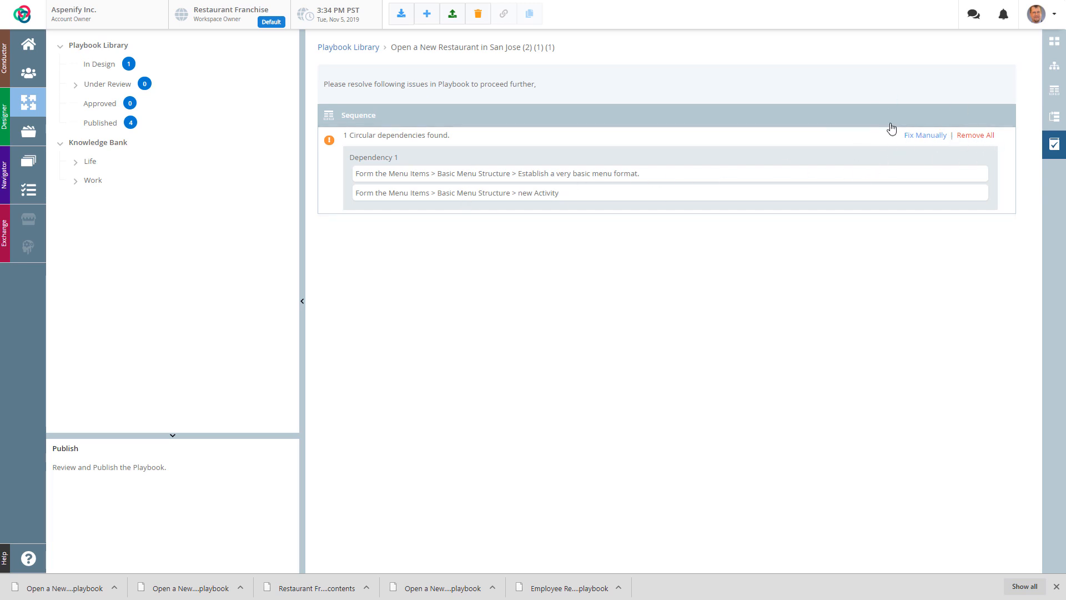
pyautogui.click(964, 143)
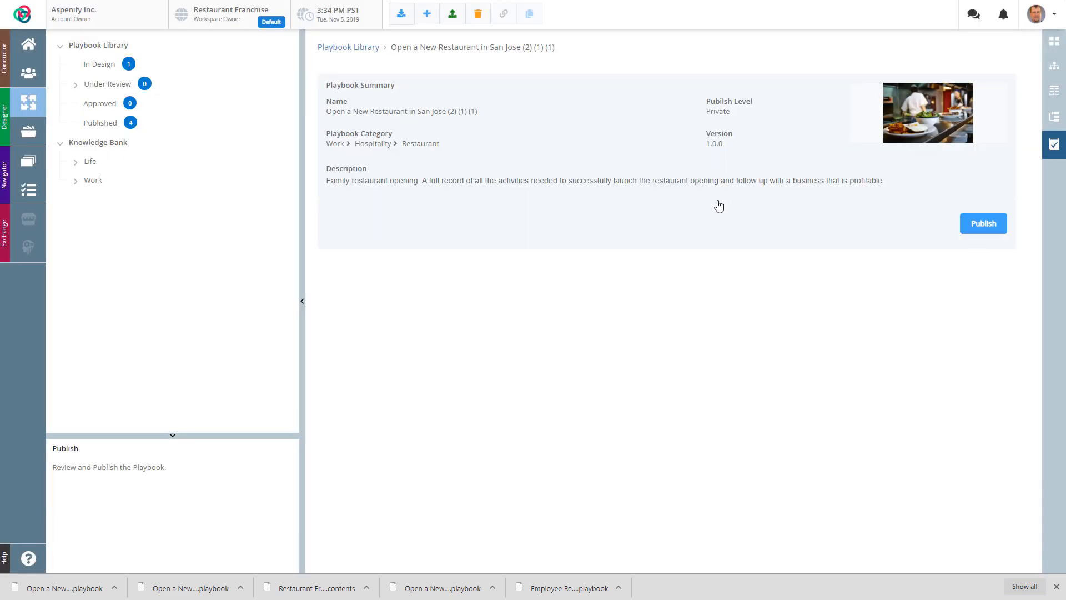
# Check the links between new Activity and Establish a very basic menu format in the sequence, then return to the publish review.
pyautogui.click(1054, 90)
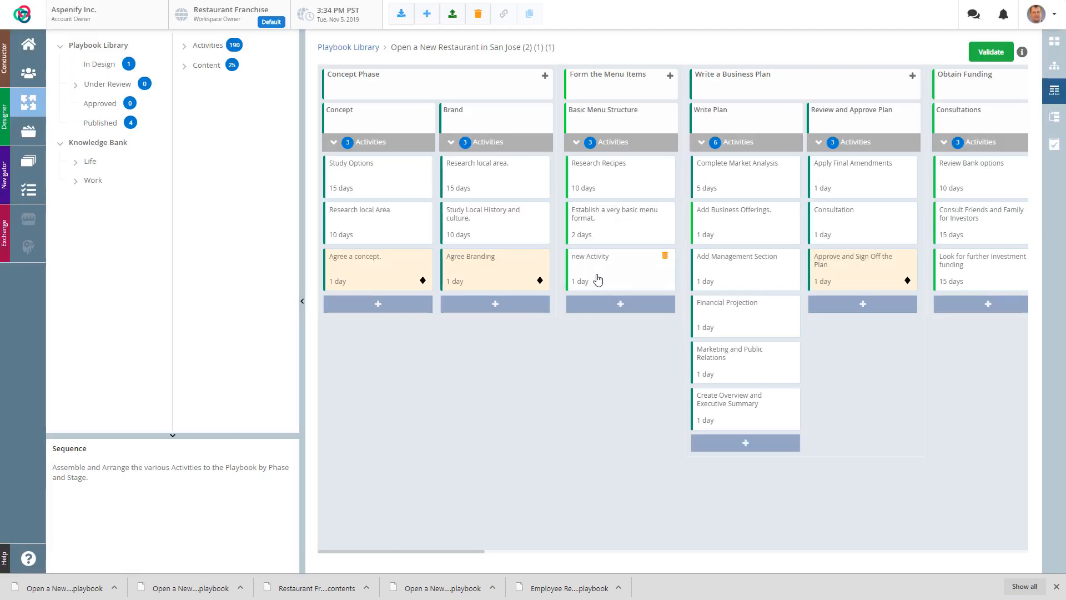
pyautogui.click(619, 271)
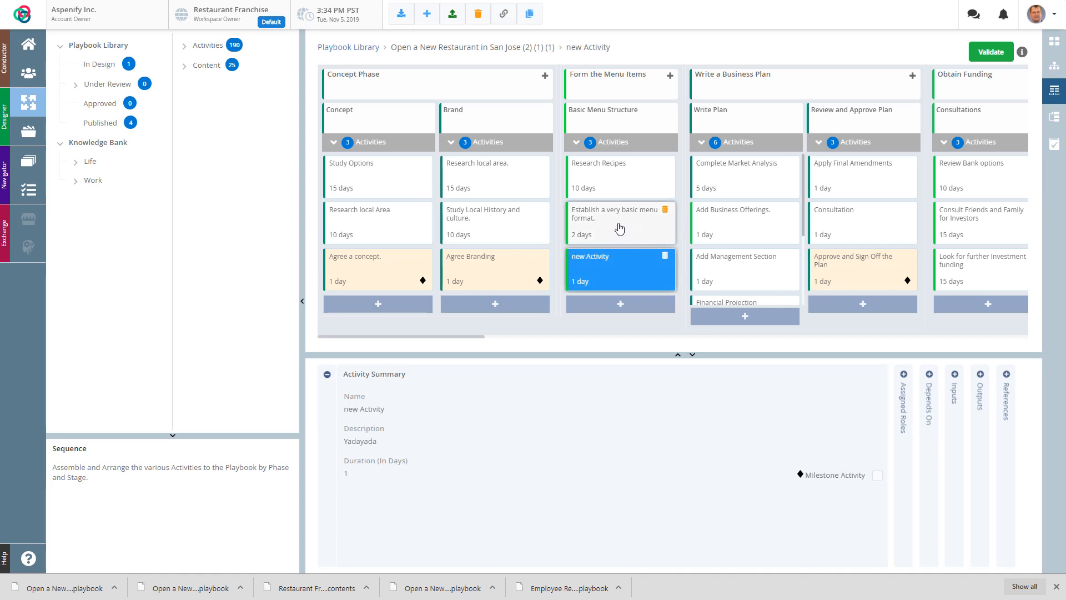
pyautogui.click(620, 228)
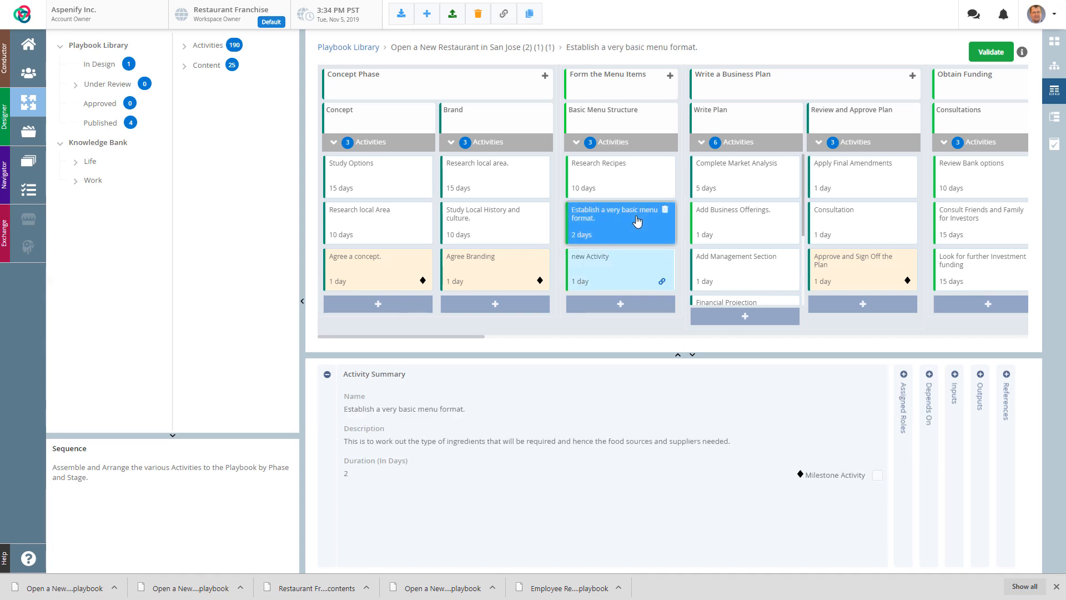
pyautogui.click(622, 267)
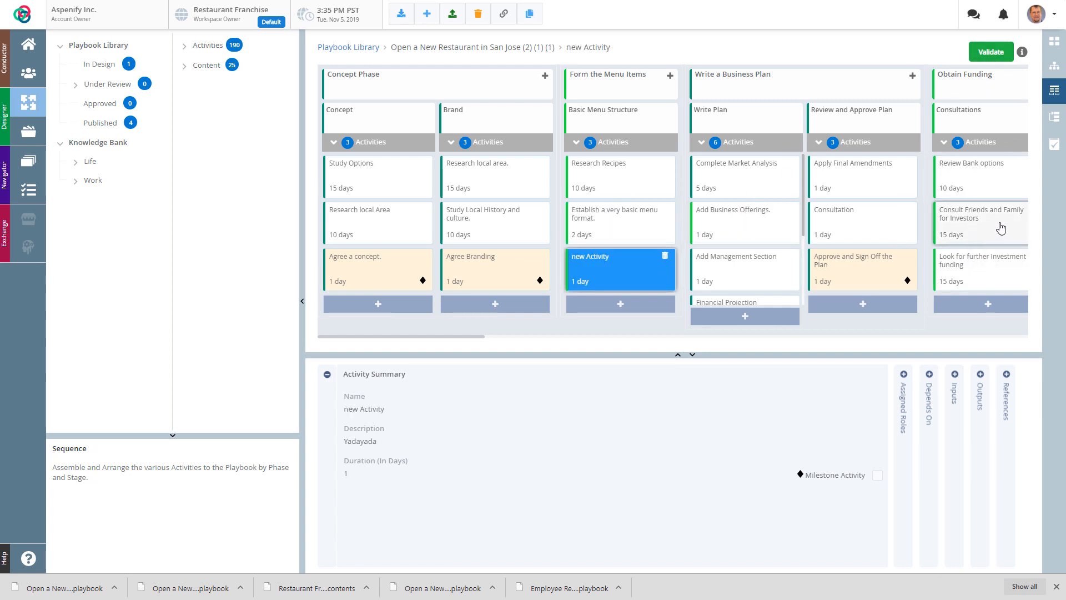
pyautogui.click(1054, 145)
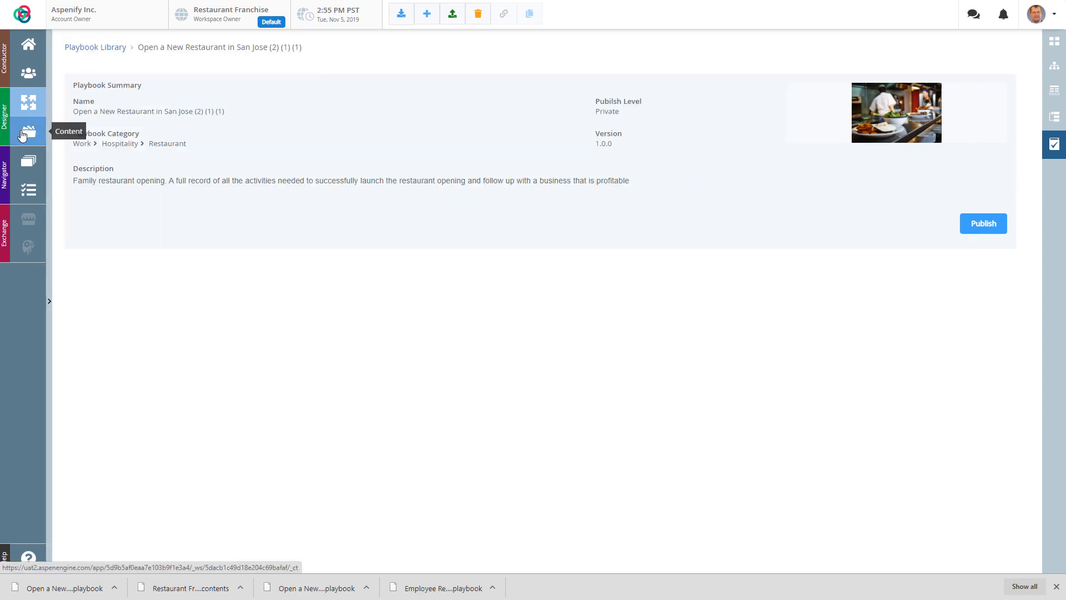
# Start a new item in the Content Library named New Content with the description yadayada.
pyautogui.click(22, 135)
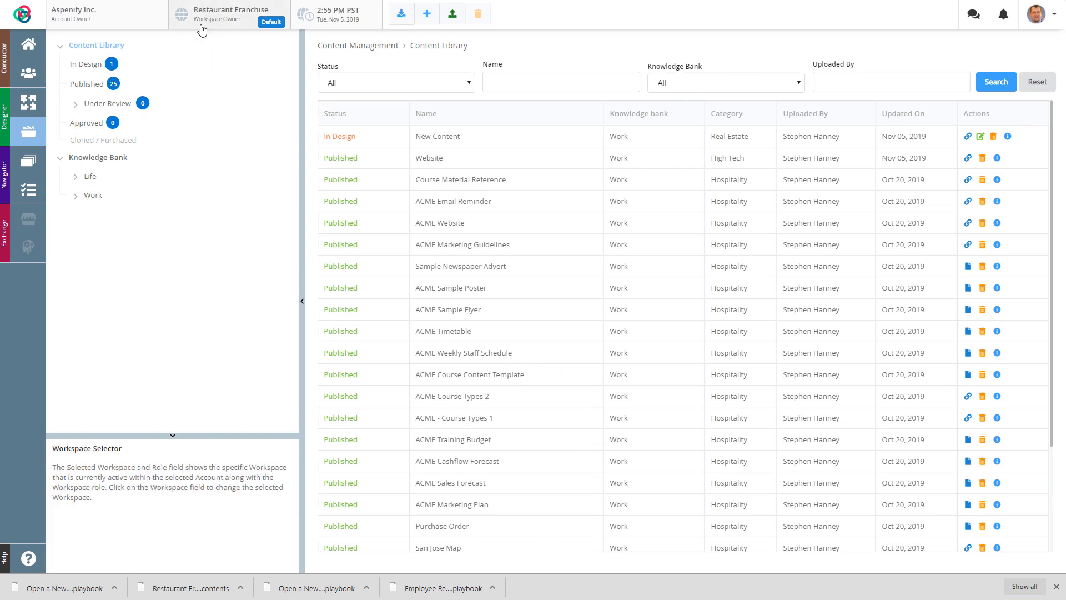
pyautogui.click(426, 15)
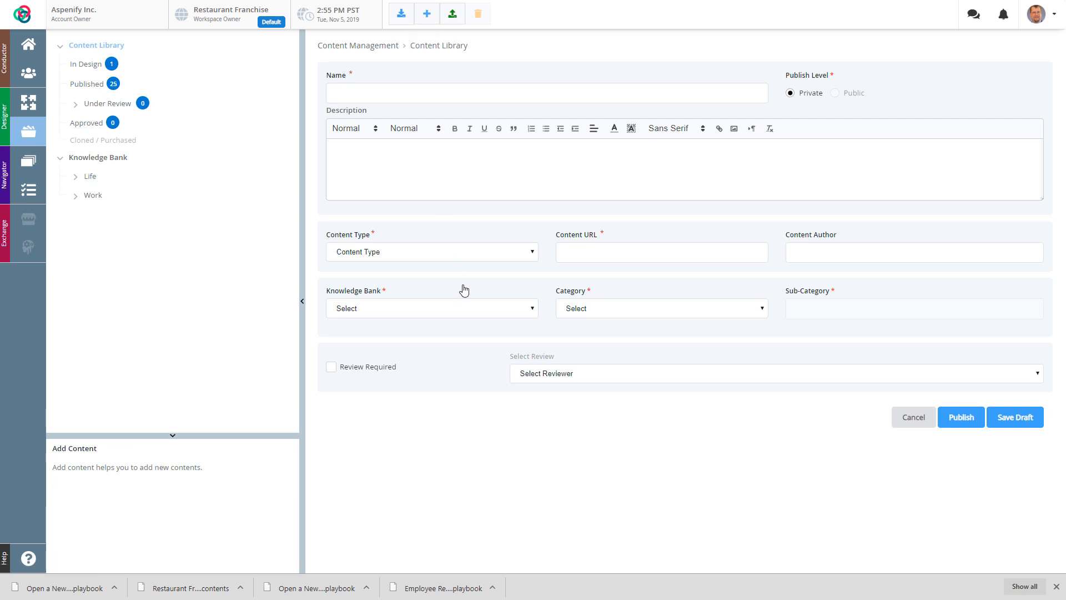
pyautogui.click(378, 94)
pyautogui.write('New Content')
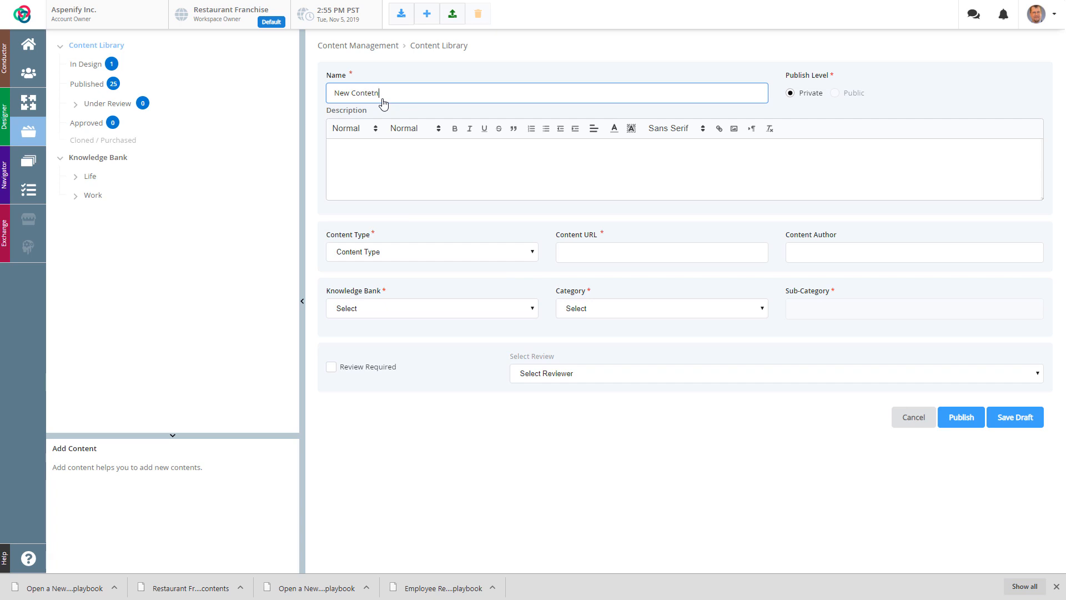
pyautogui.press('Tab')
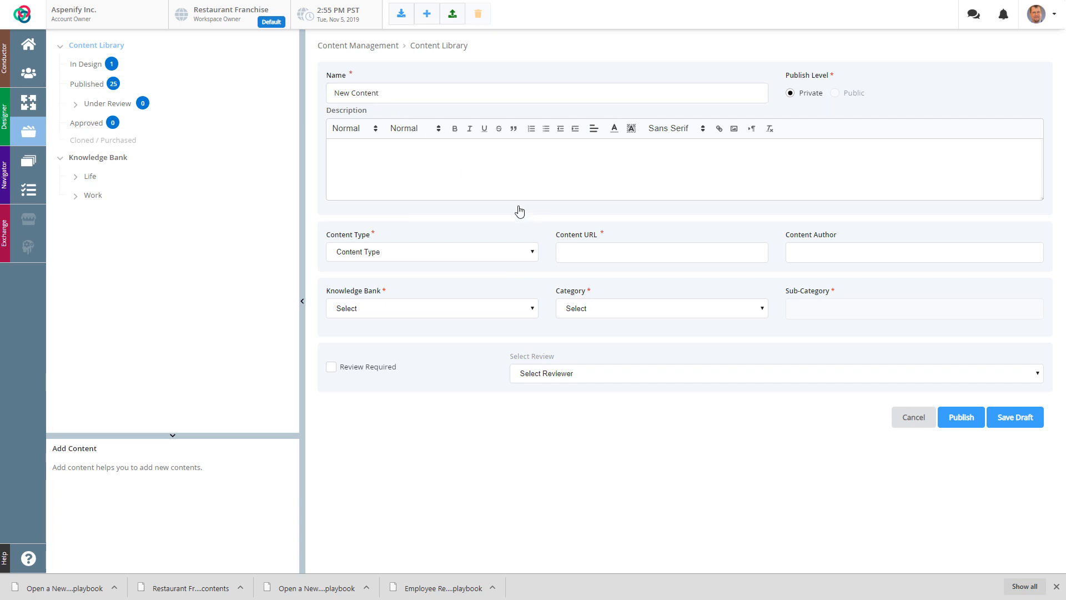
pyautogui.write('yadayada')
pyautogui.click(387, 253)
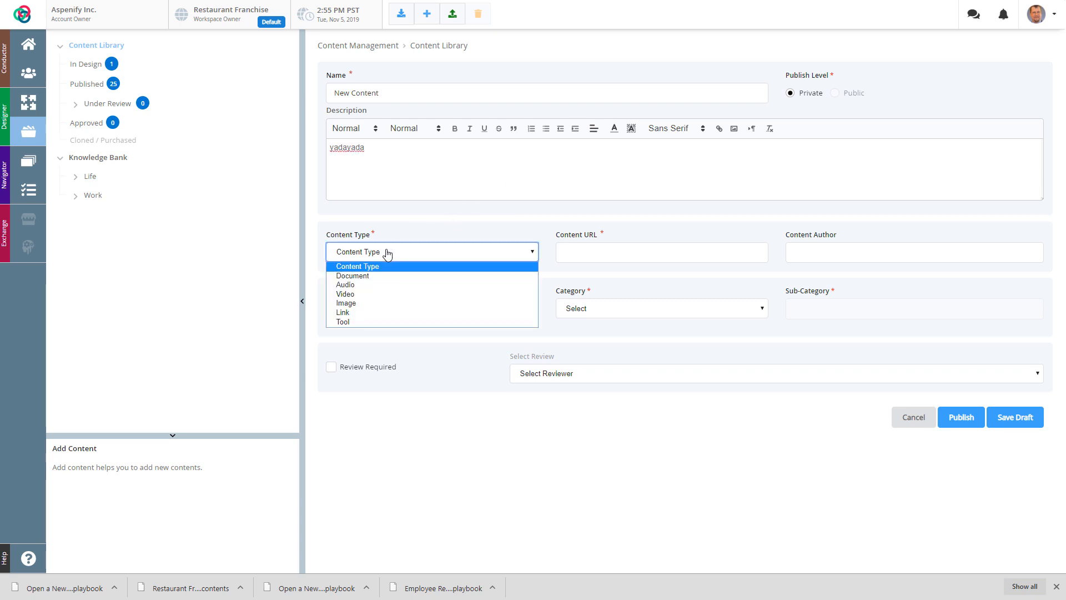
pyautogui.click(355, 312)
pyautogui.click(603, 253)
pyautogui.write('www.aspenify.com/support')
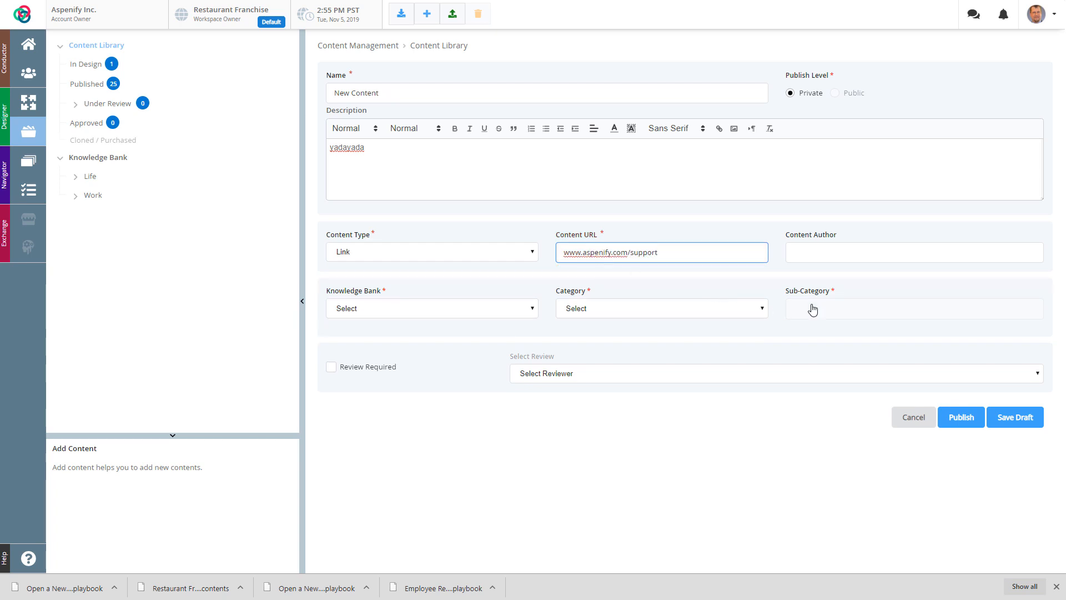
pyautogui.click(832, 256)
pyautogui.write('Asp')
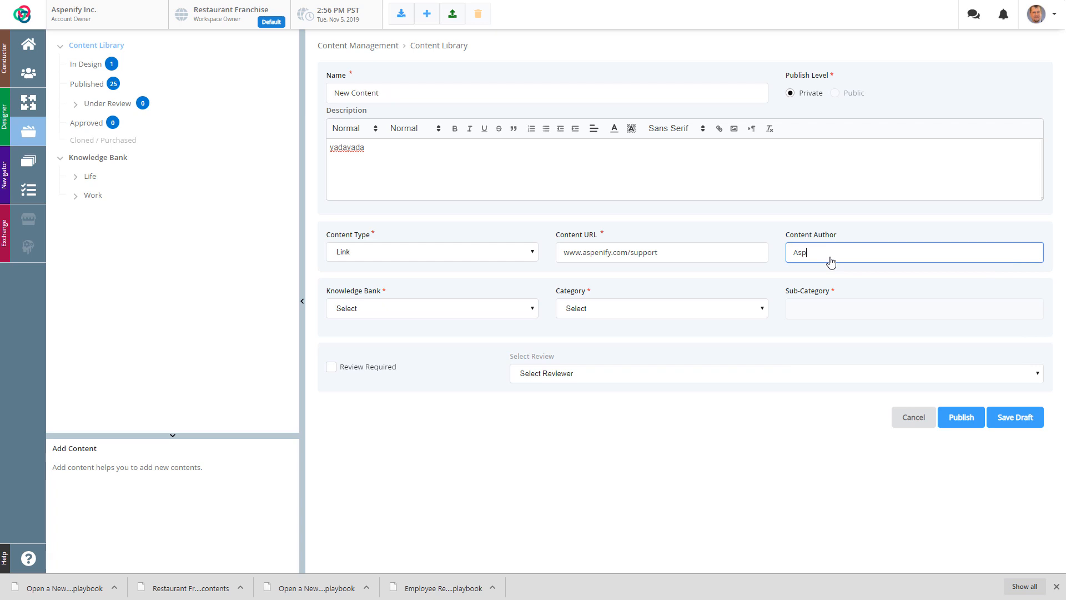
pyautogui.write('enify')
# Classify the content under the Work knowledge bank, category Hospitality and sub-category Restaurant.
pyautogui.click(410, 314)
pyautogui.click(408, 340)
pyautogui.click(590, 312)
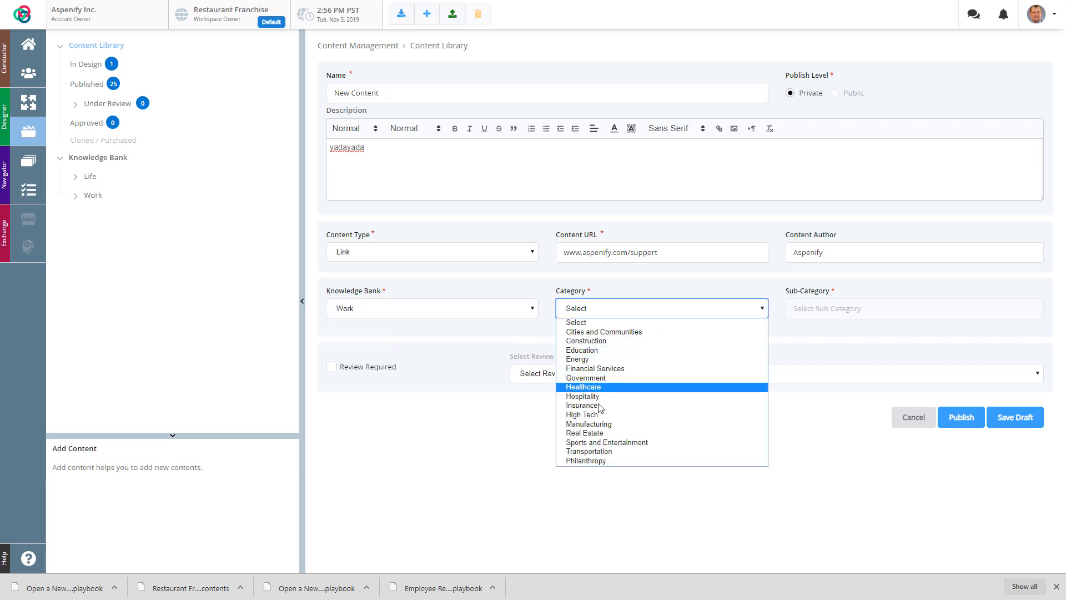
pyautogui.click(588, 414)
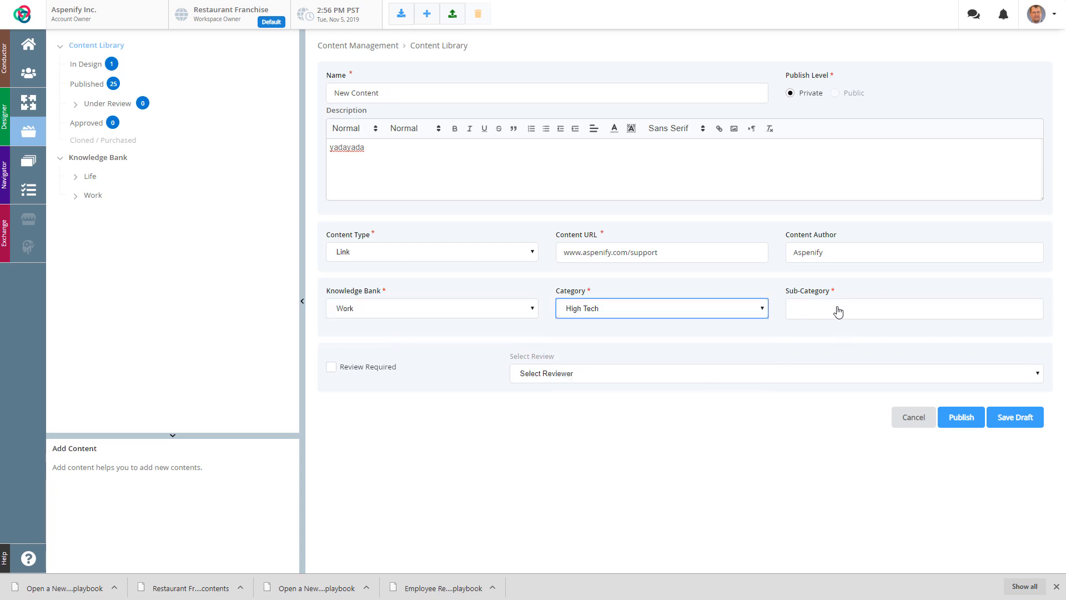
pyautogui.click(640, 314)
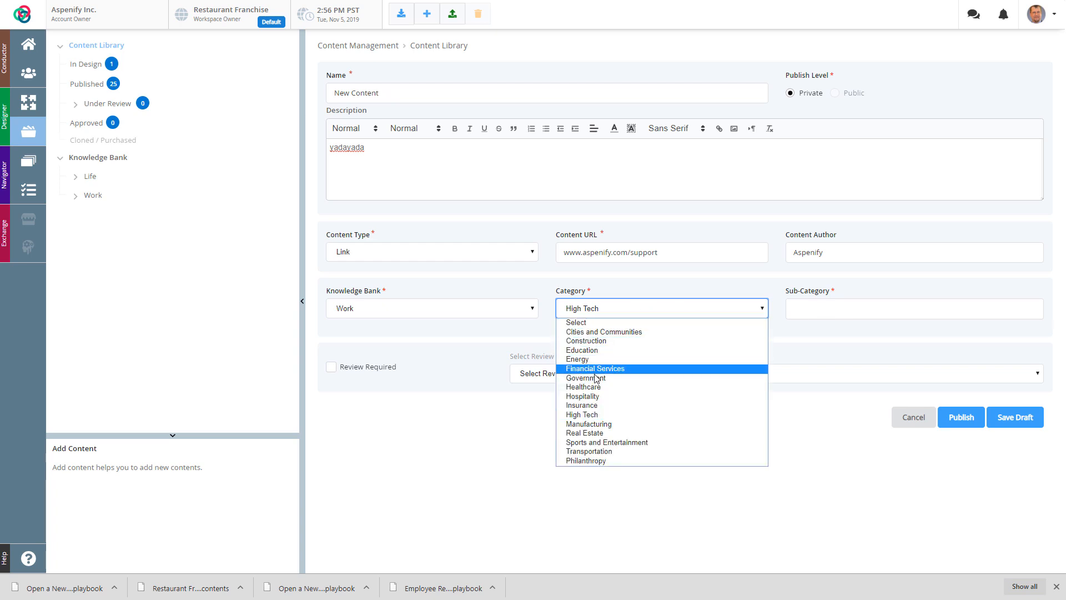
pyautogui.click(596, 397)
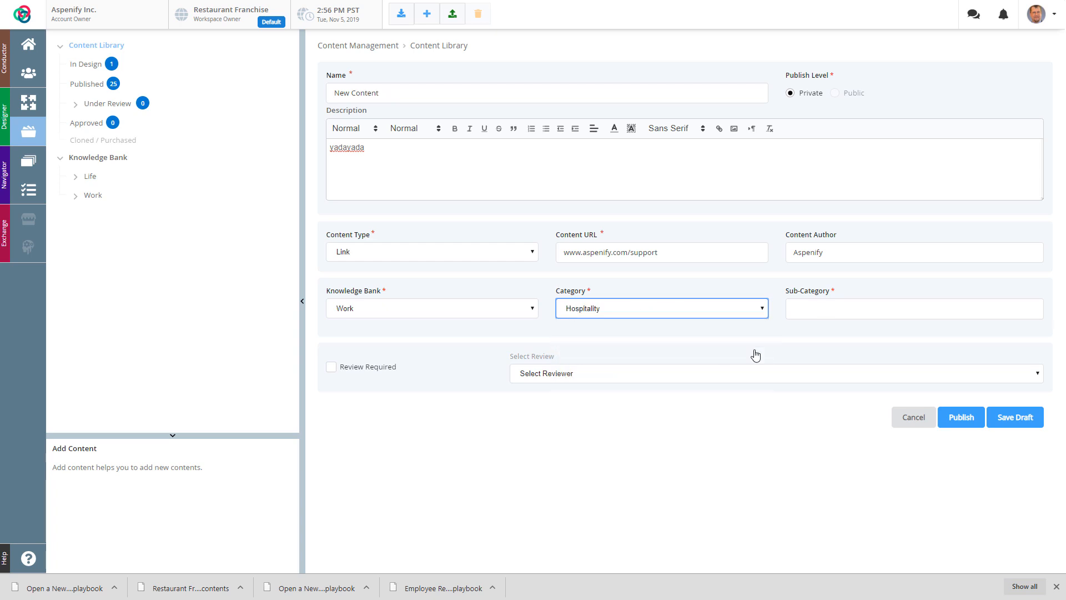
pyautogui.click(820, 315)
pyautogui.click(908, 337)
pyautogui.click(839, 315)
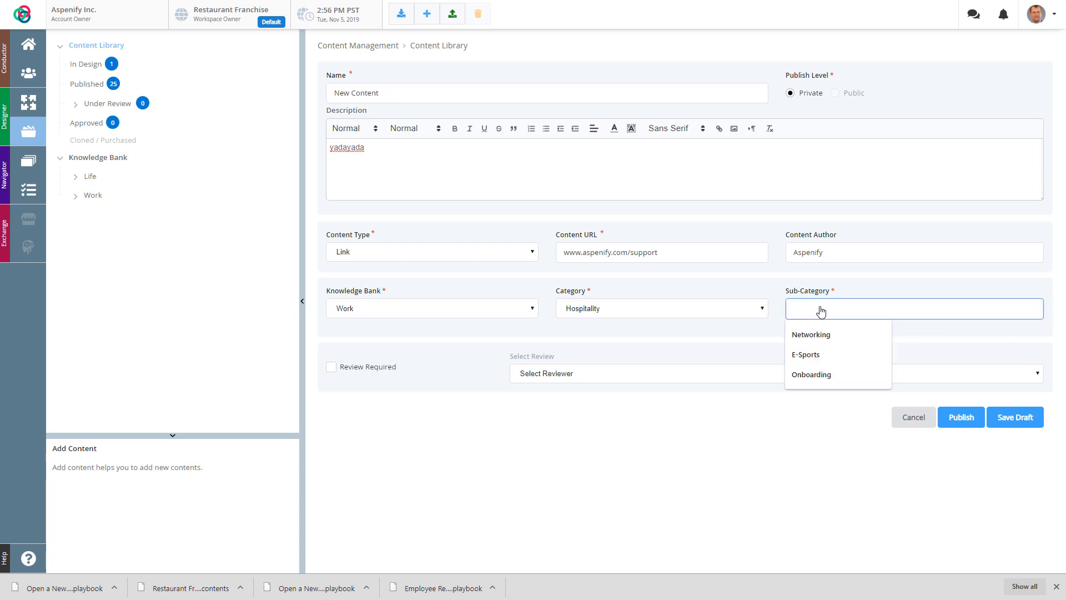
pyautogui.write('Restaurant')
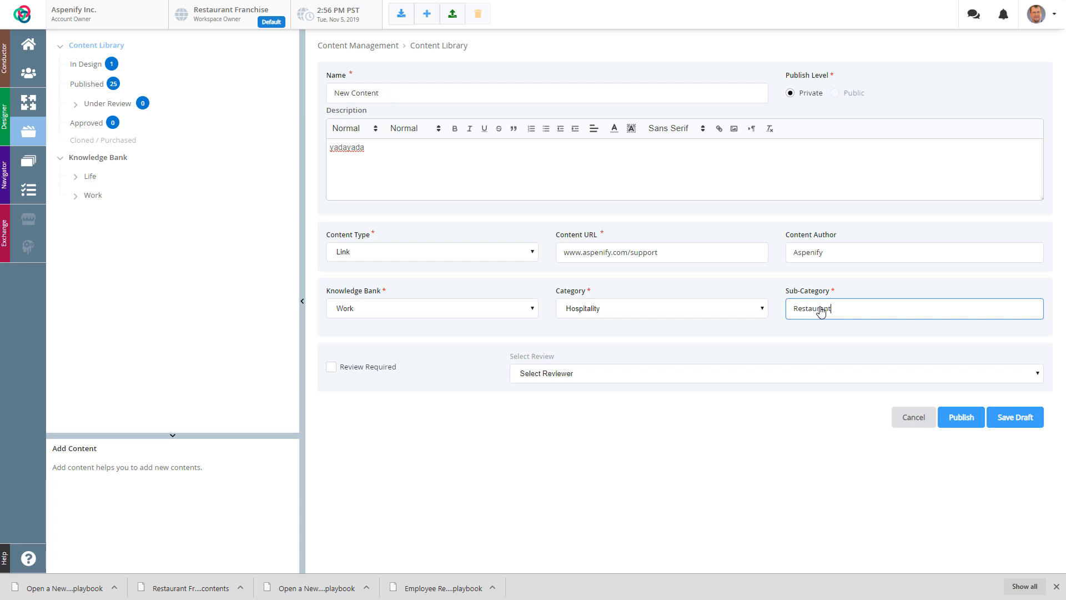
# Publish the content under the name New Content 2, then view its linked page and return to the library.
pyautogui.click(965, 421)
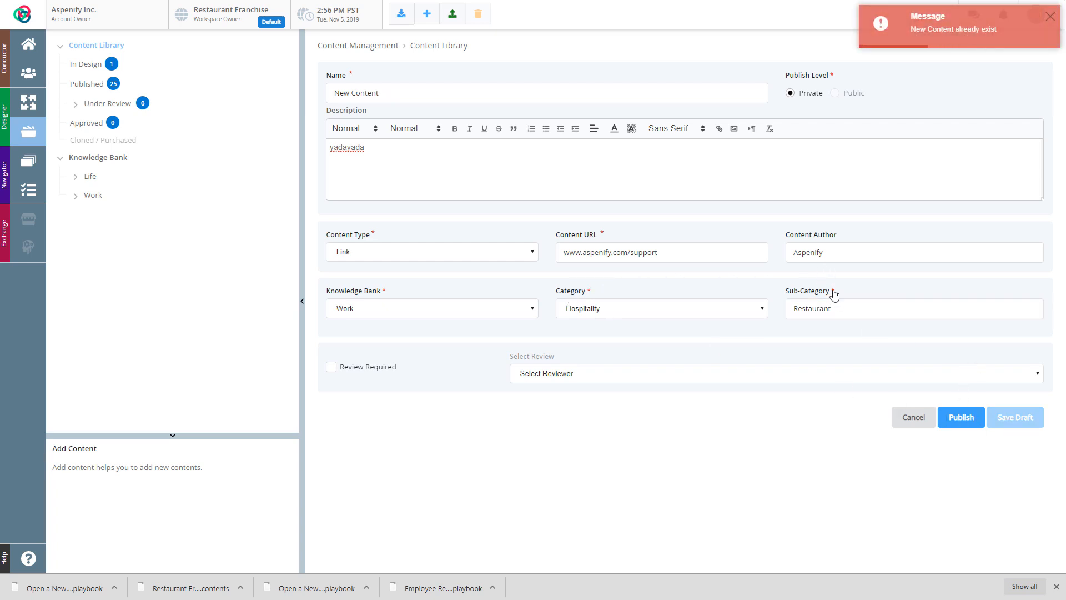
pyautogui.click(400, 95)
pyautogui.write('2')
pyautogui.click(962, 418)
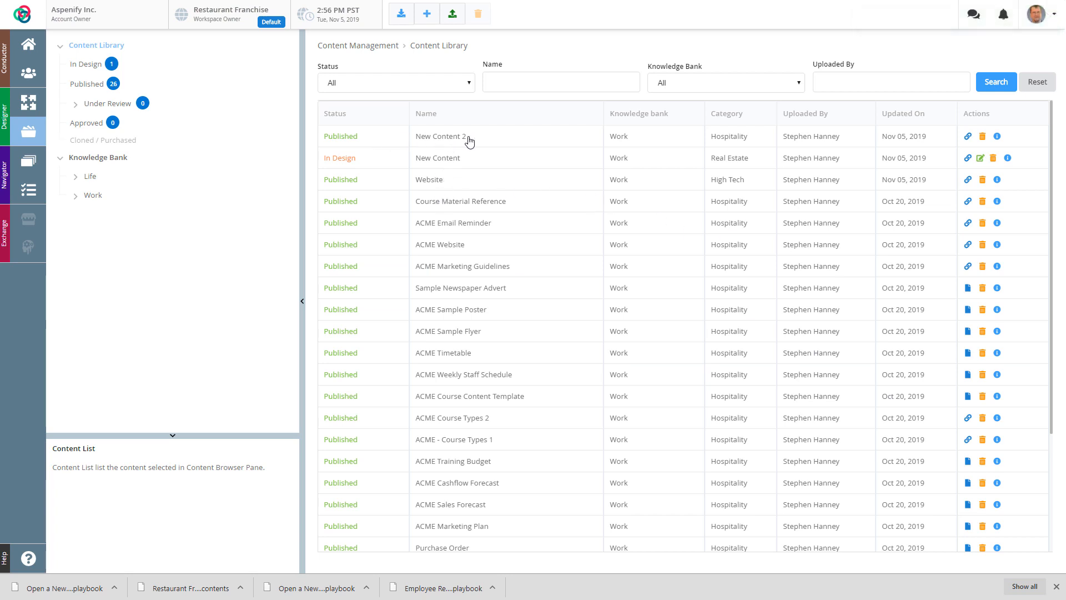
pyautogui.click(969, 137)
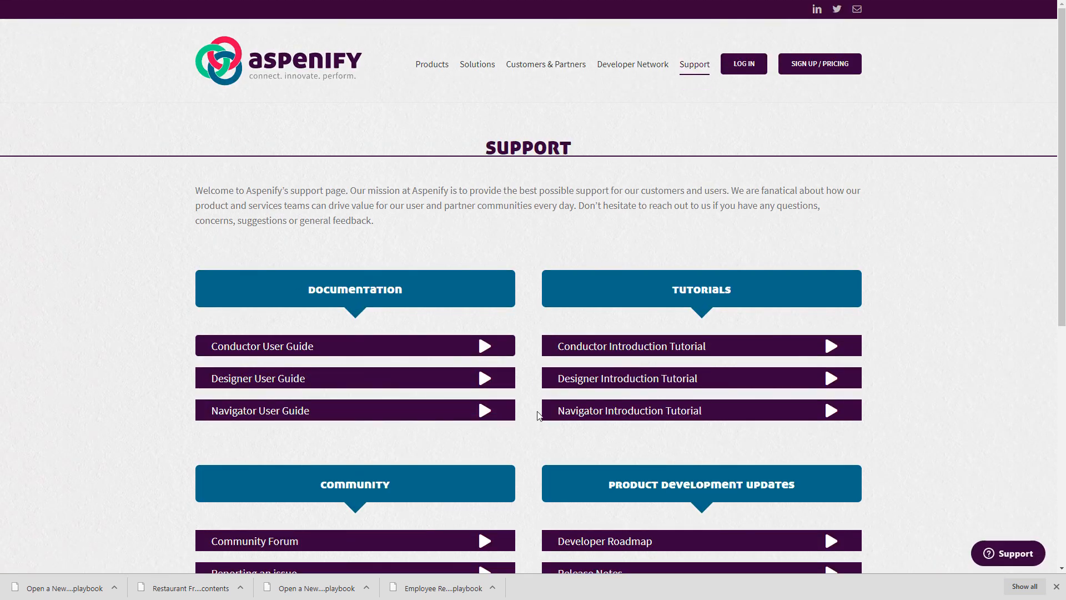
pyautogui.click(143, 0)
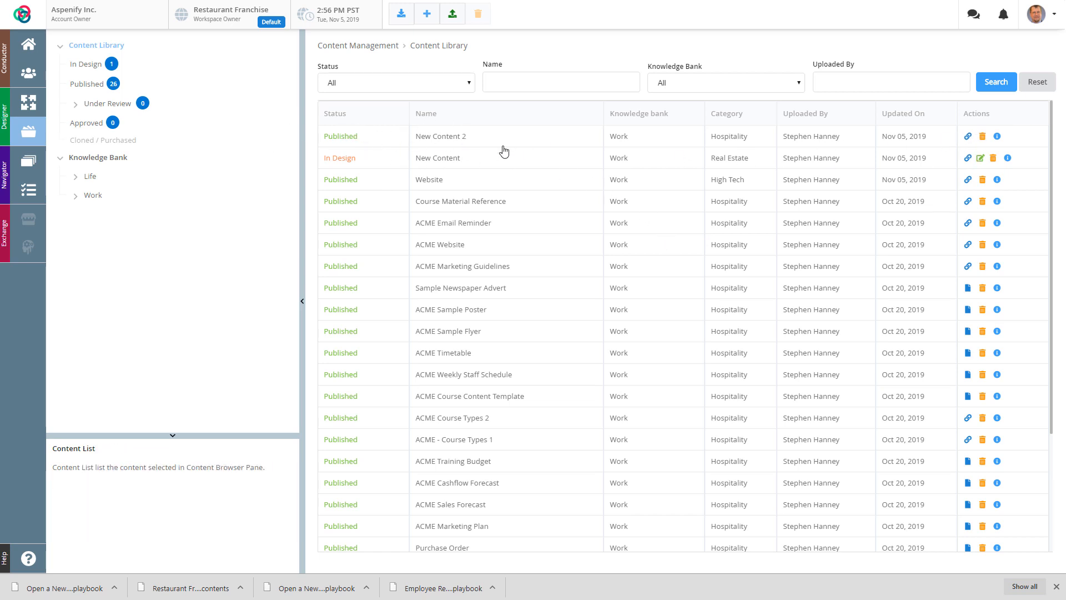
# Open the sequence of the in-design Open a New Restaurant in San Jose (2) (1) (1) playbook and locate New Content 2 among its available content.
pyautogui.click(30, 105)
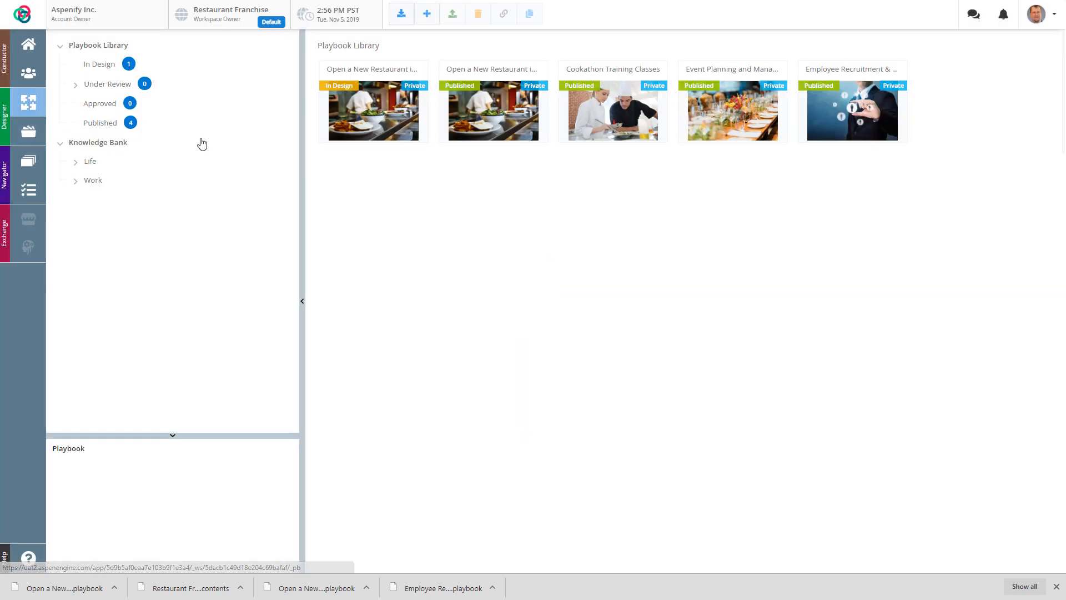
pyautogui.click(369, 139)
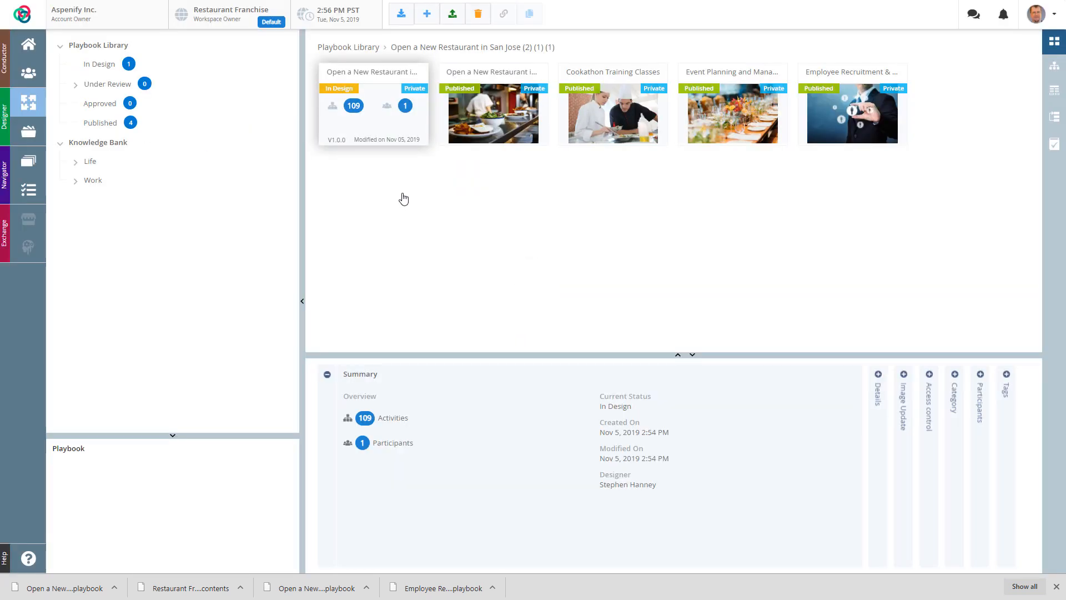
pyautogui.click(1055, 90)
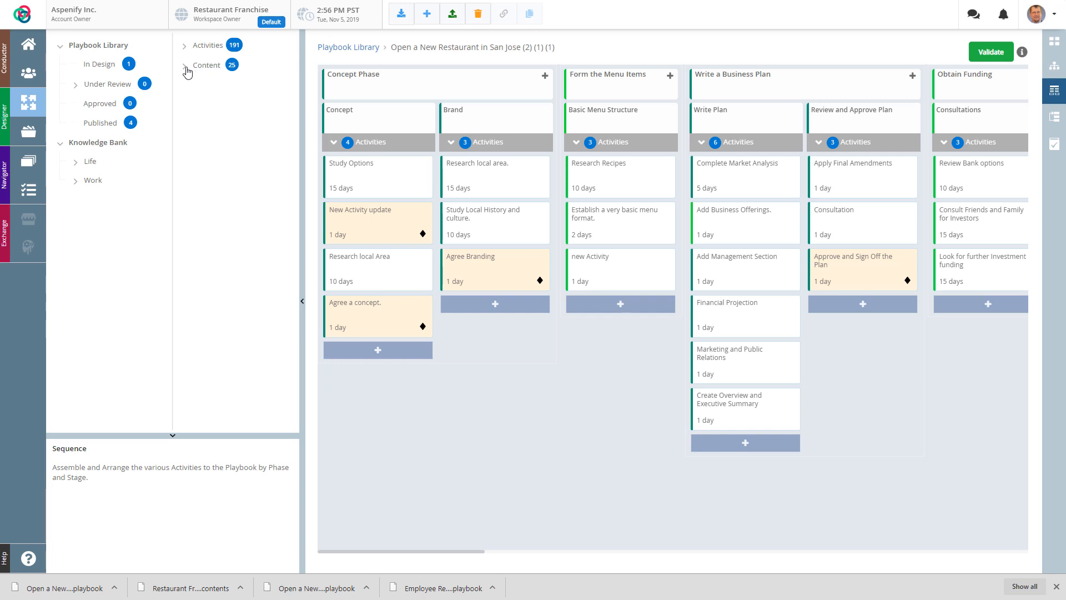
pyautogui.click(186, 67)
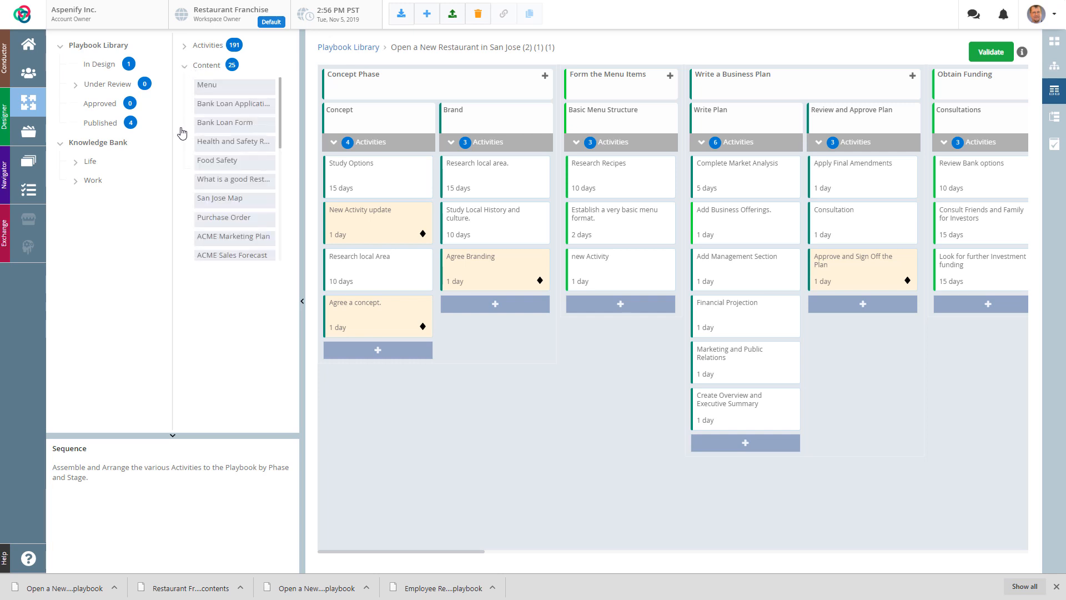
pyautogui.moveTo(282, 107); pyautogui.dragTo(286, 221)
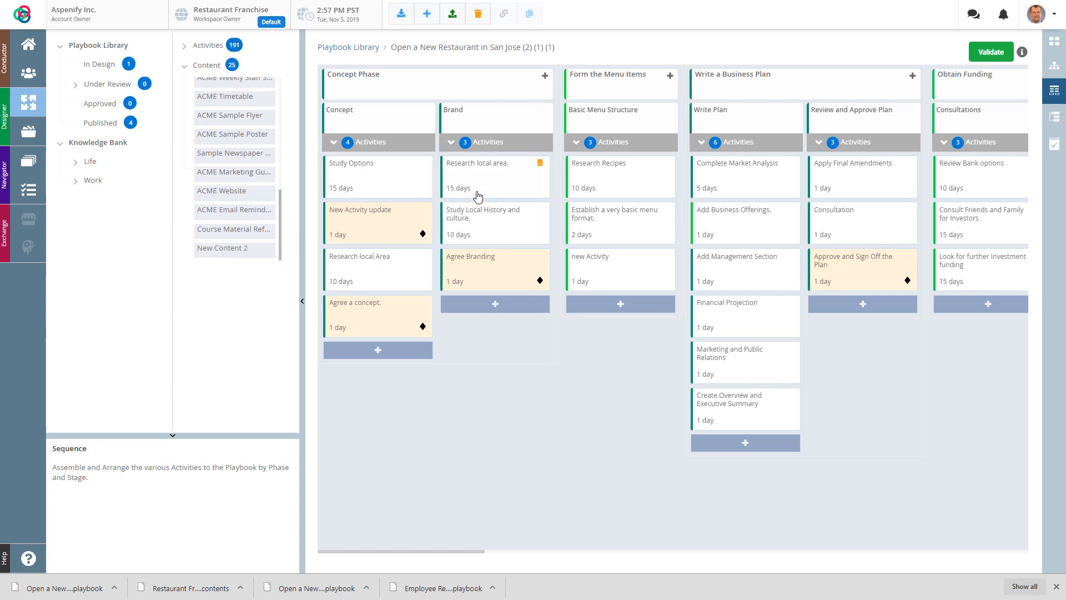
# Add New Content 2 to the references of the Study Options activity and test its link.
pyautogui.click(404, 183)
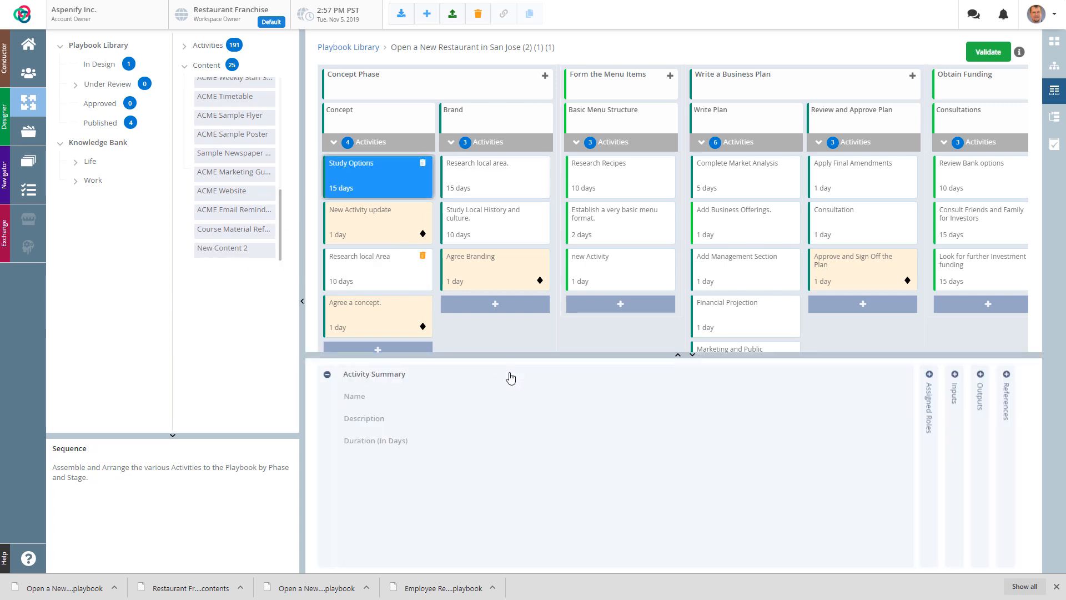
pyautogui.click(1005, 408)
pyautogui.moveTo(217, 254); pyautogui.dragTo(710, 417)
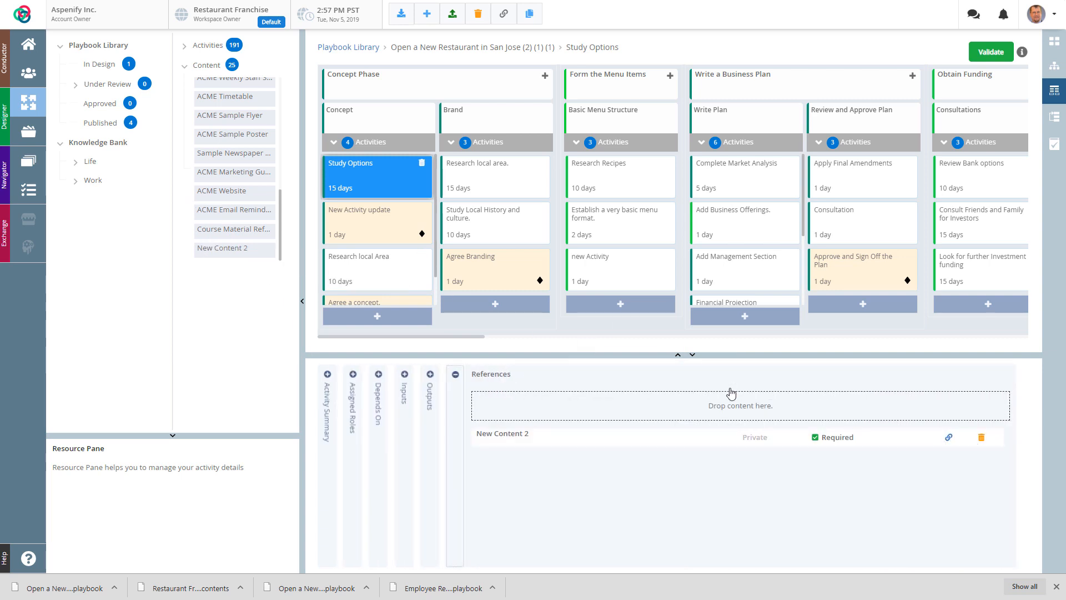
pyautogui.click(949, 439)
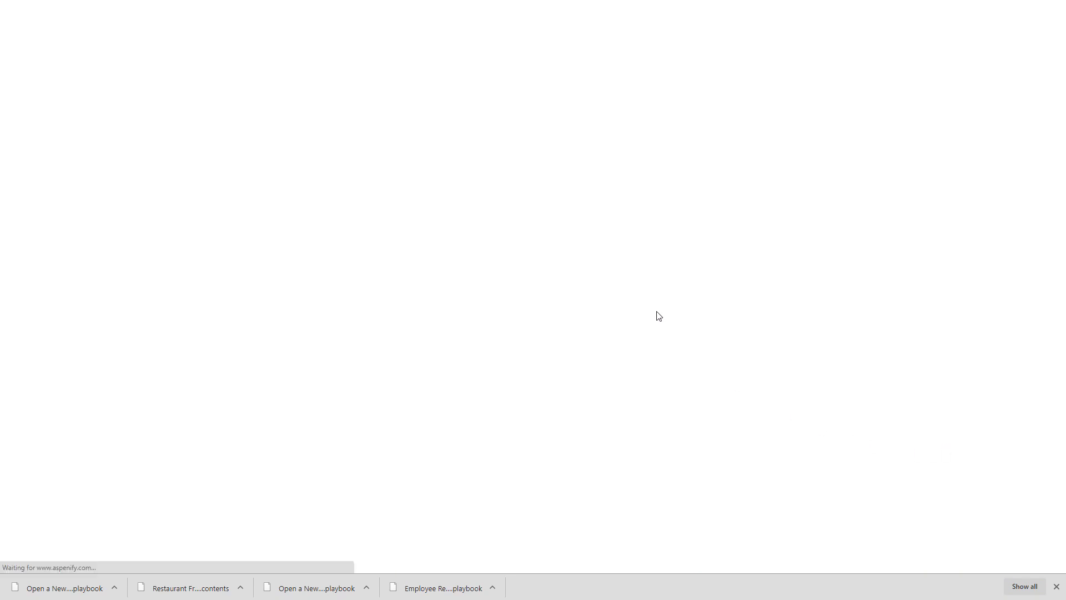
pyautogui.click(144, 1)
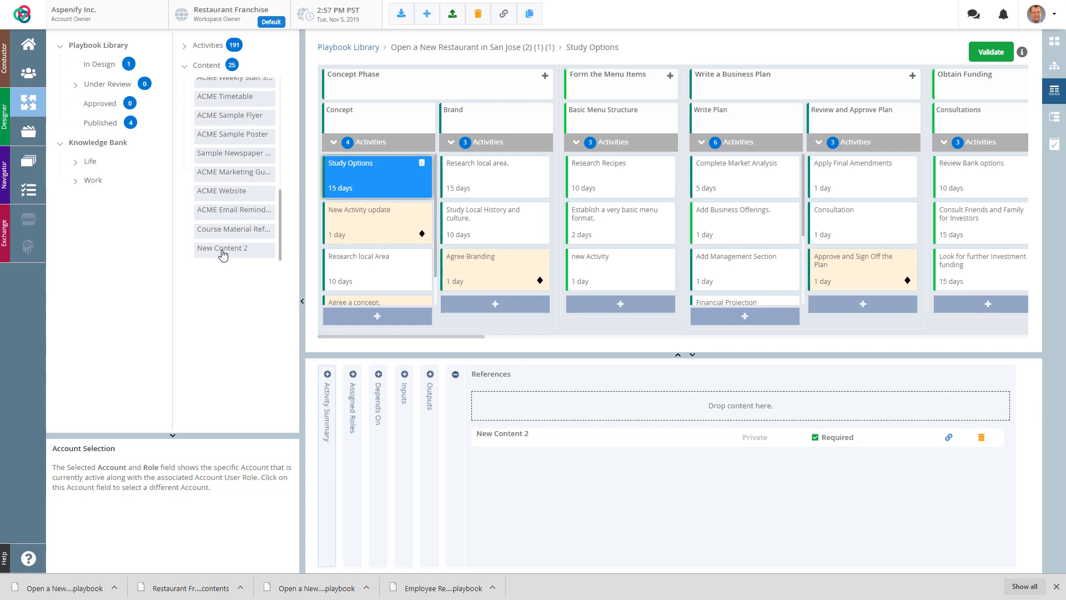
# Return to the Content Library.
pyautogui.click(21, 142)
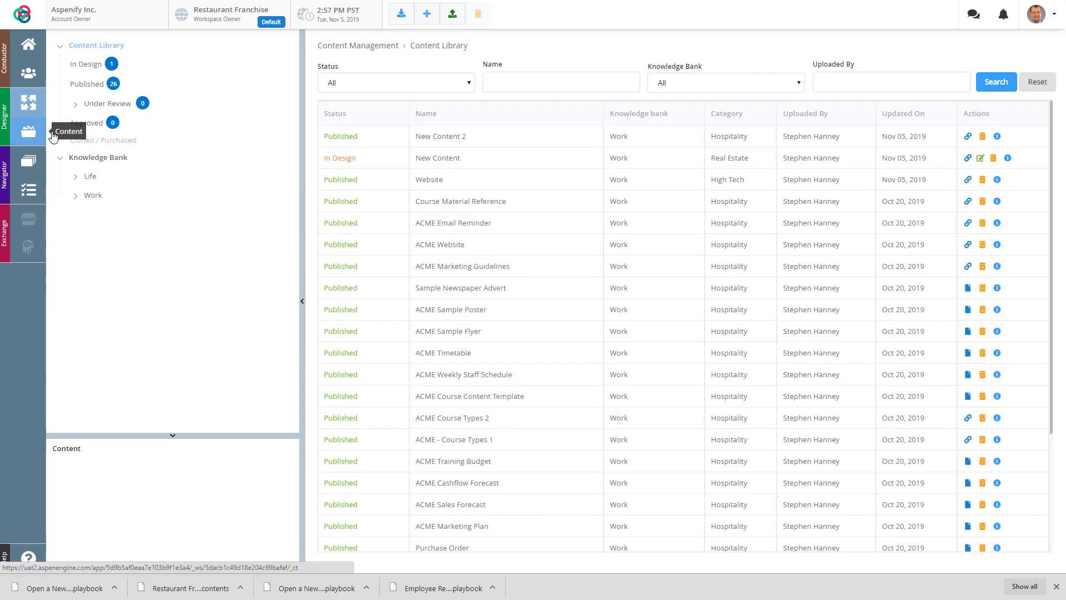